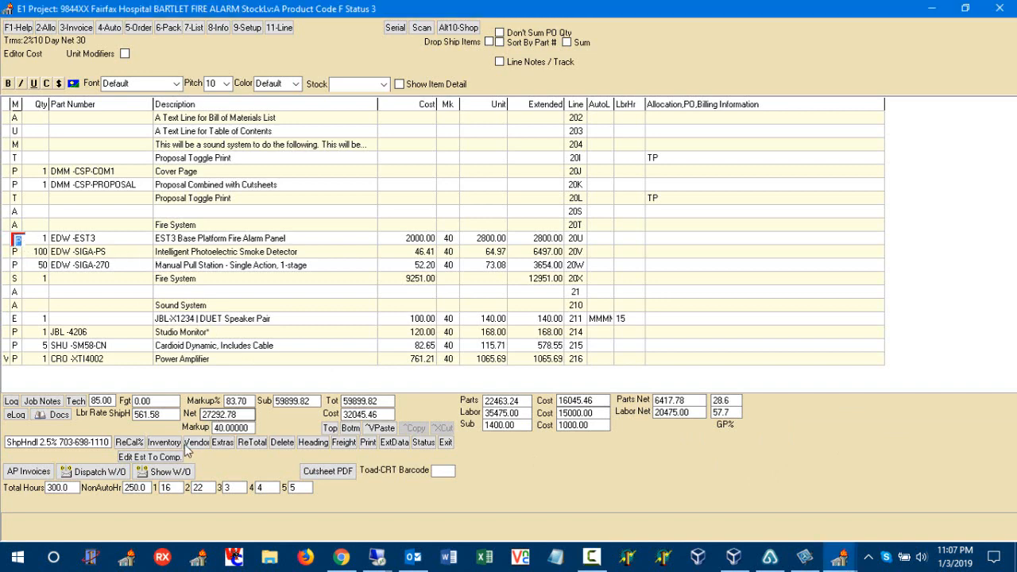
Step: Review the EST3 inventory record's additional fields, checking the cutsheet PDF and cutsheet description, and exit the record
click(171, 447)
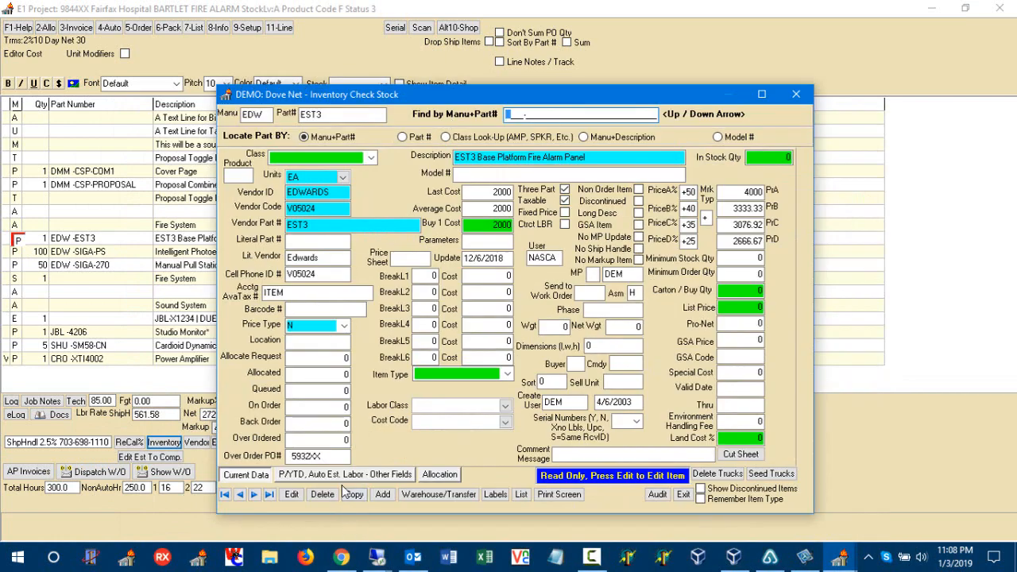
click(343, 476)
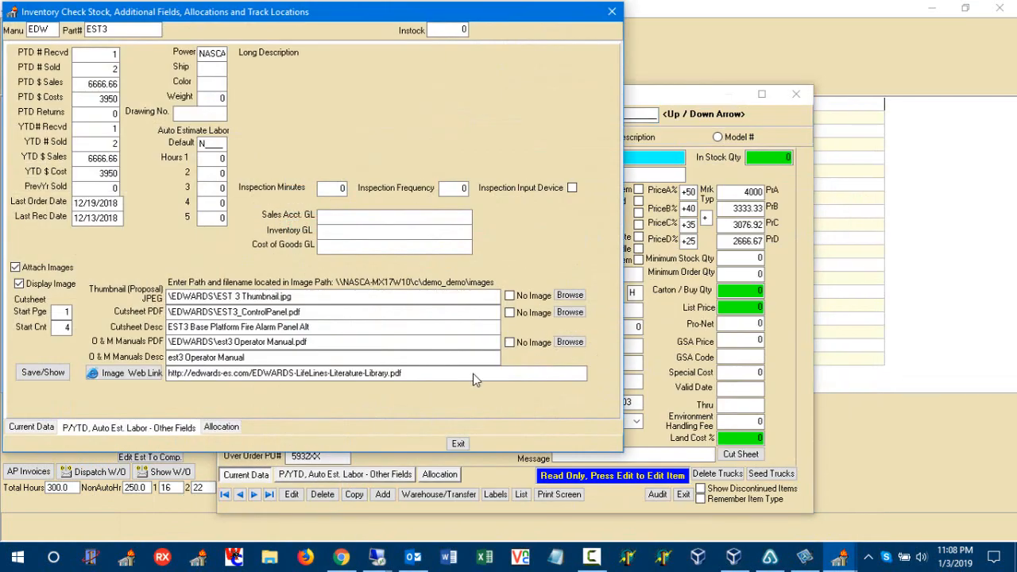
double_click(319, 310)
click(165, 327)
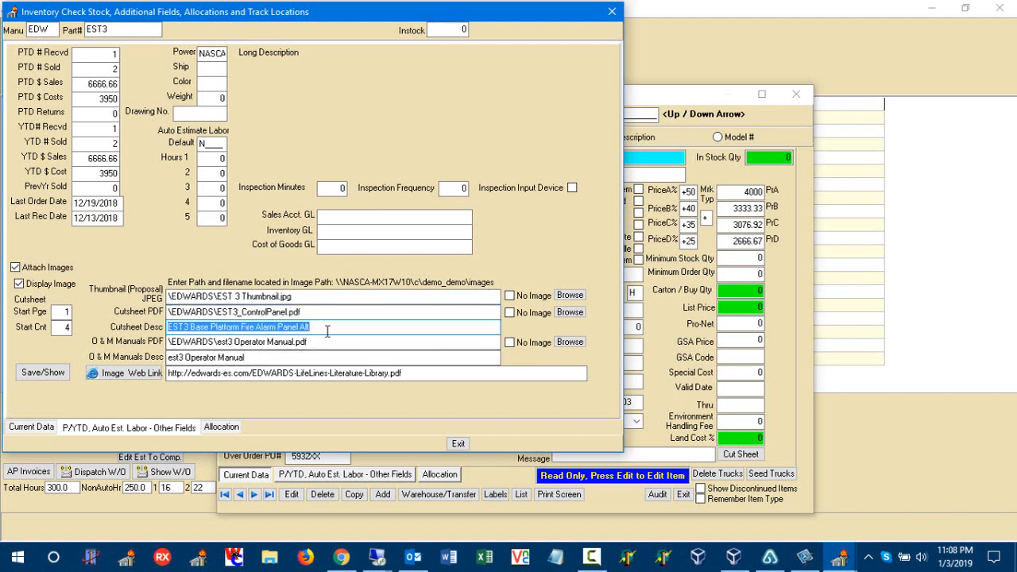
drag(326, 331, 157, 332)
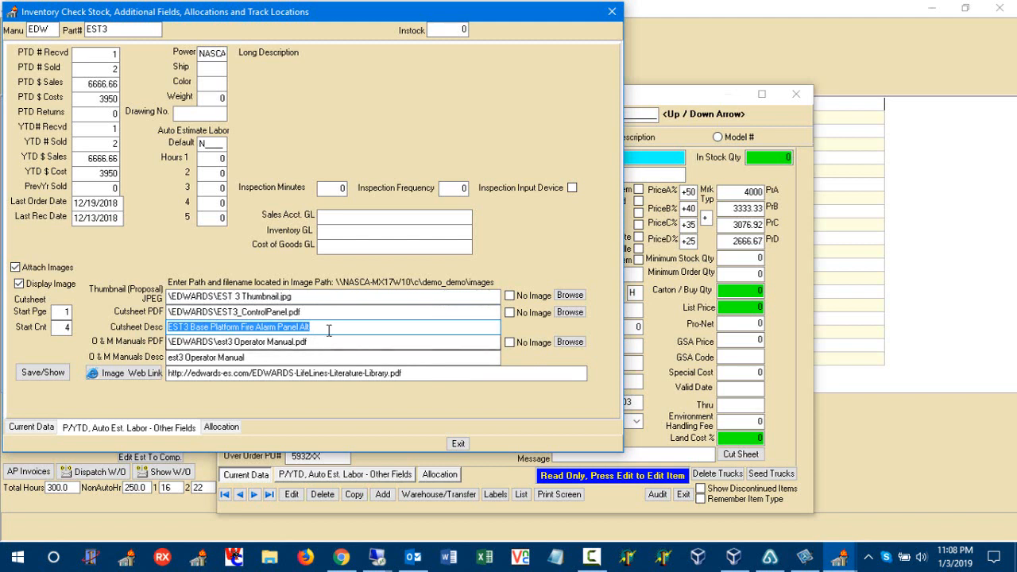
drag(328, 330, 143, 327)
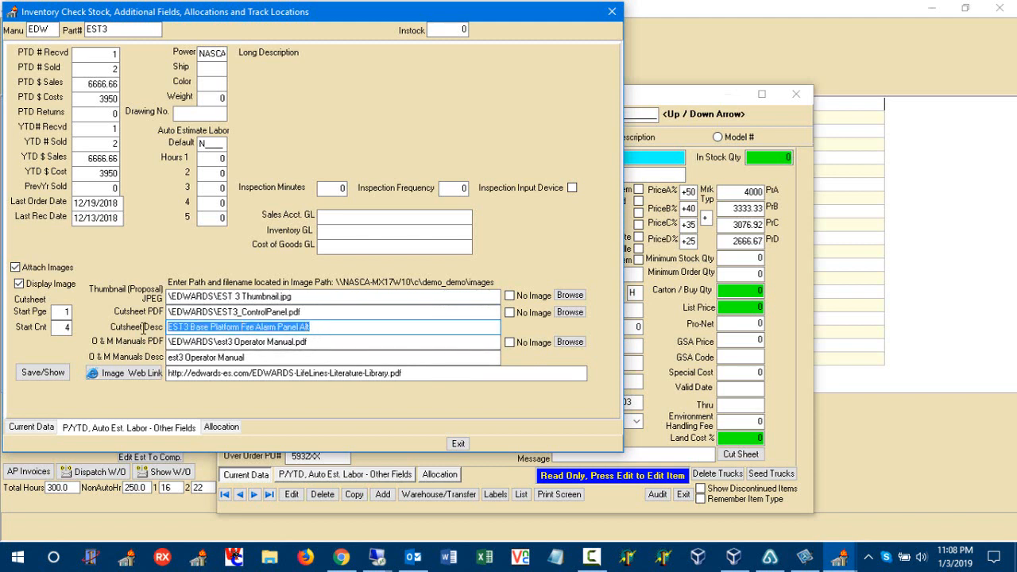
click(334, 326)
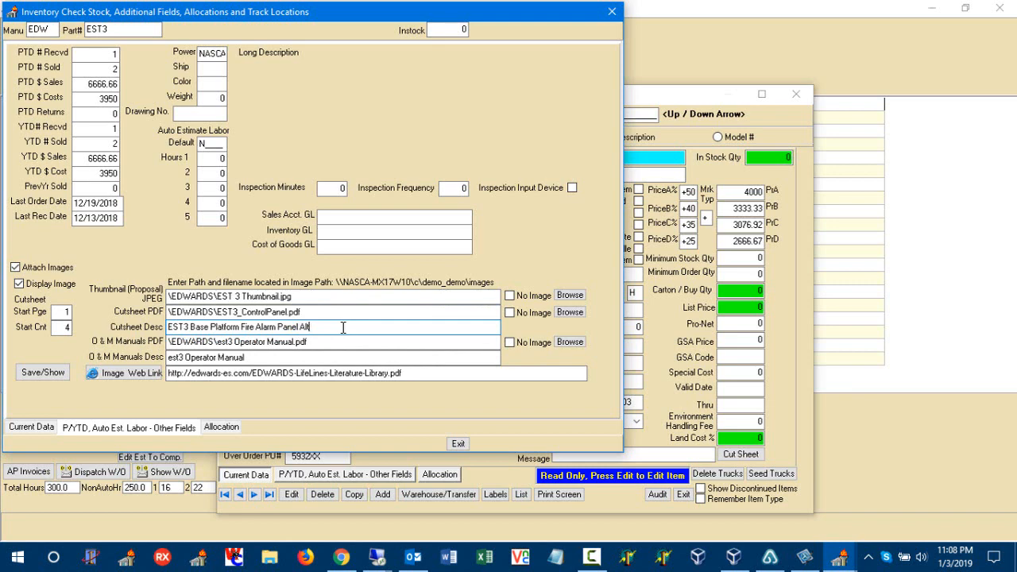
drag(343, 327, 142, 327)
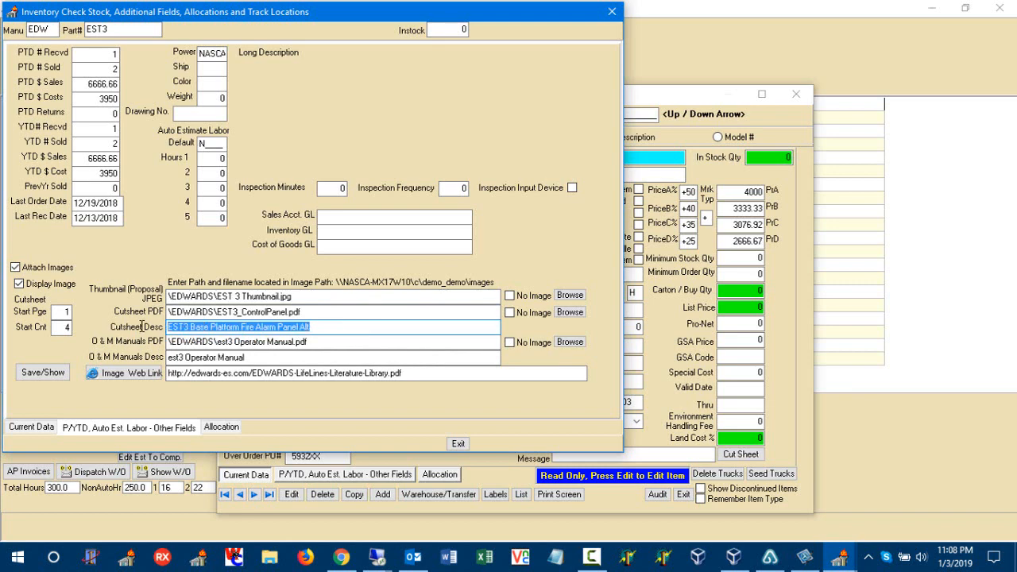
click(458, 444)
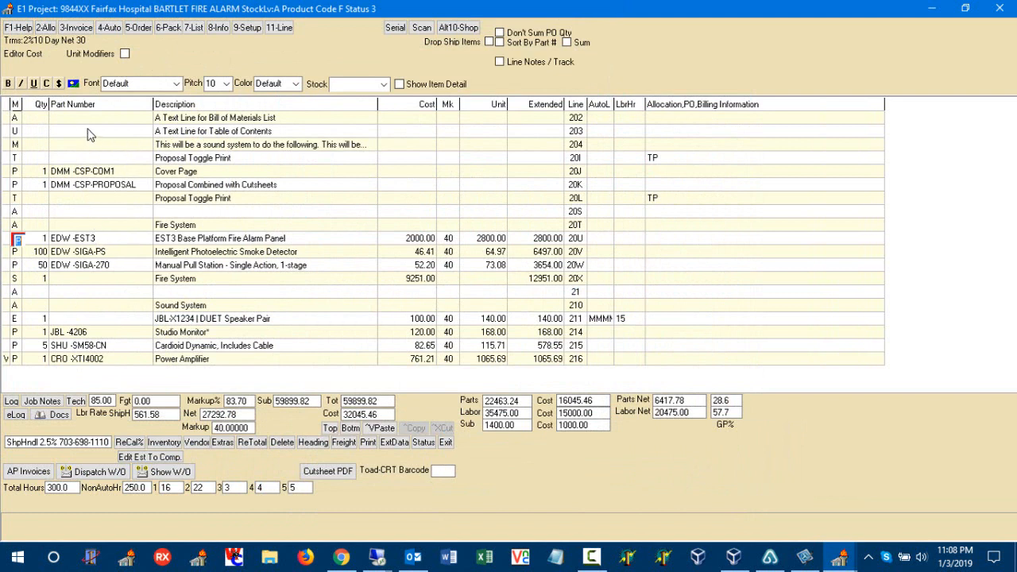
Step: Check the alternate cutsheet description and cutsheet PDF in the EST3 line's image settings, then close them
click(73, 85)
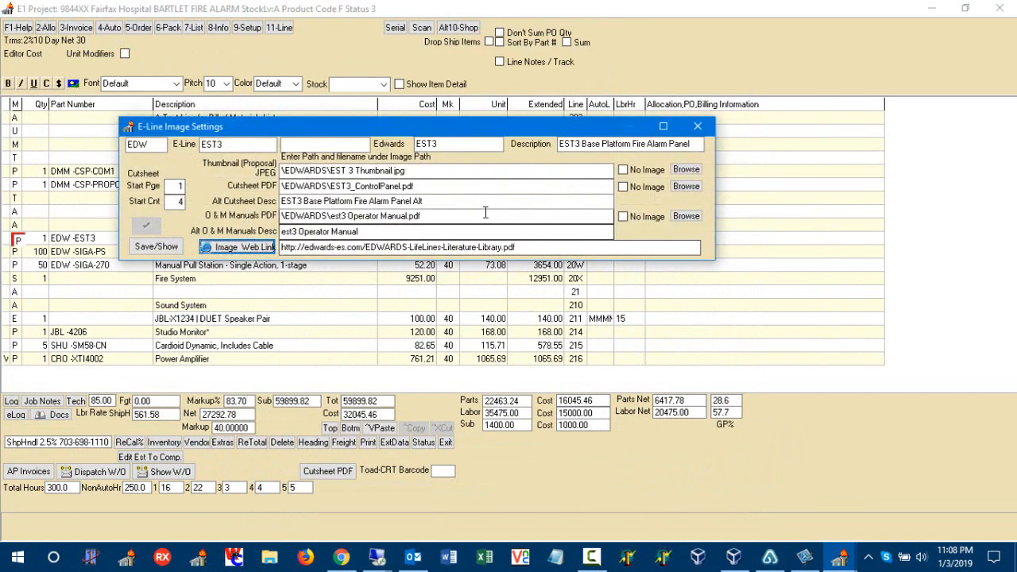
drag(429, 202, 262, 205)
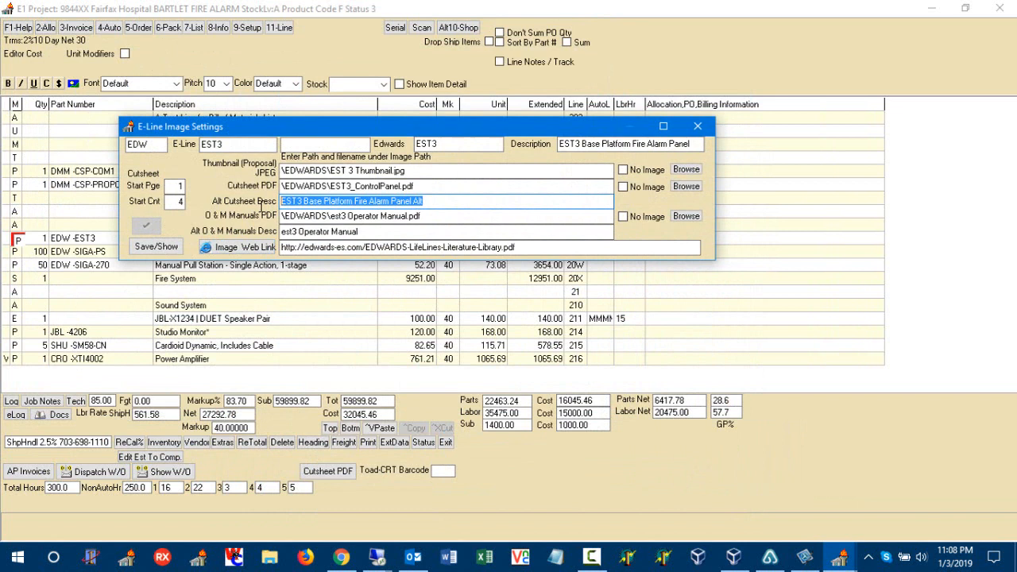
click(455, 201)
click(461, 187)
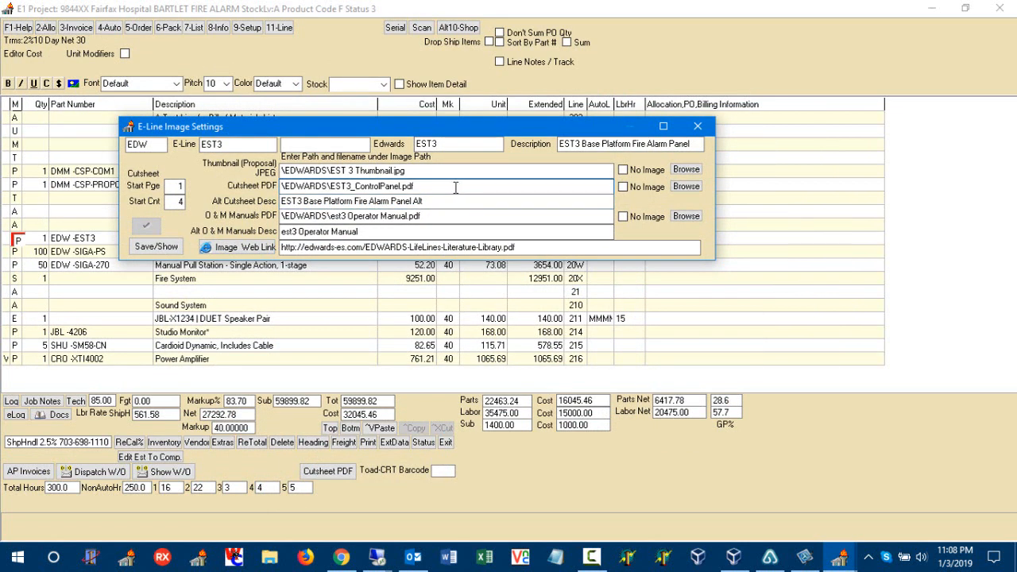
drag(456, 187, 246, 198)
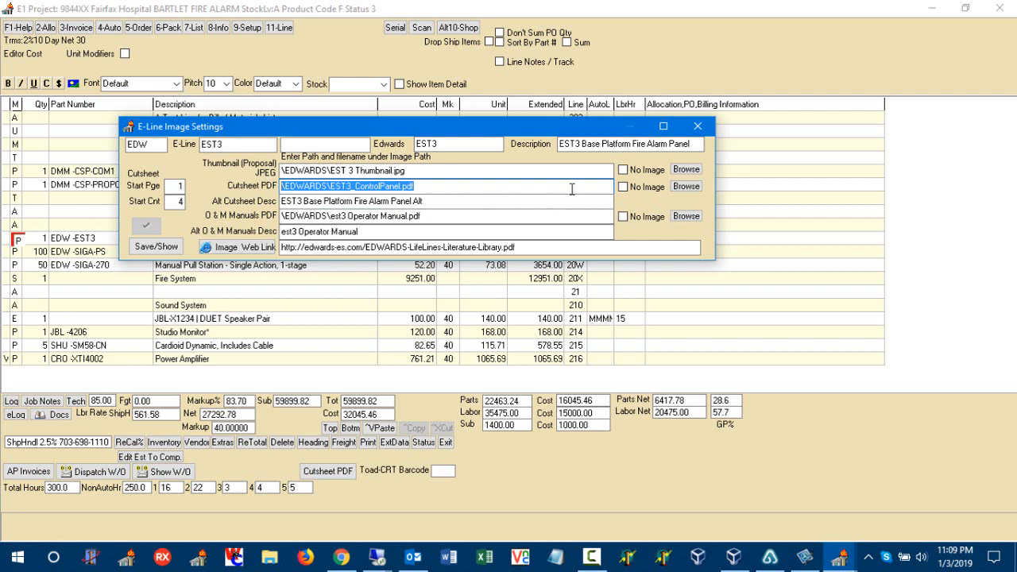
click(699, 127)
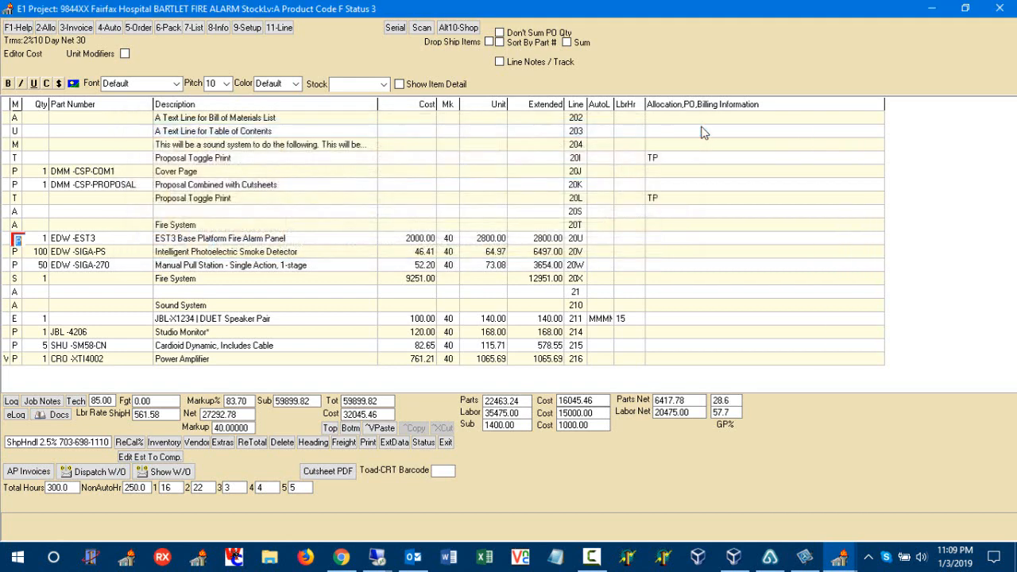
Step: Check the cutsheet PDF assigned in the image settings of the JBL-X1234 DUET Speaker Pair line, then close them
click(21, 321)
click(72, 84)
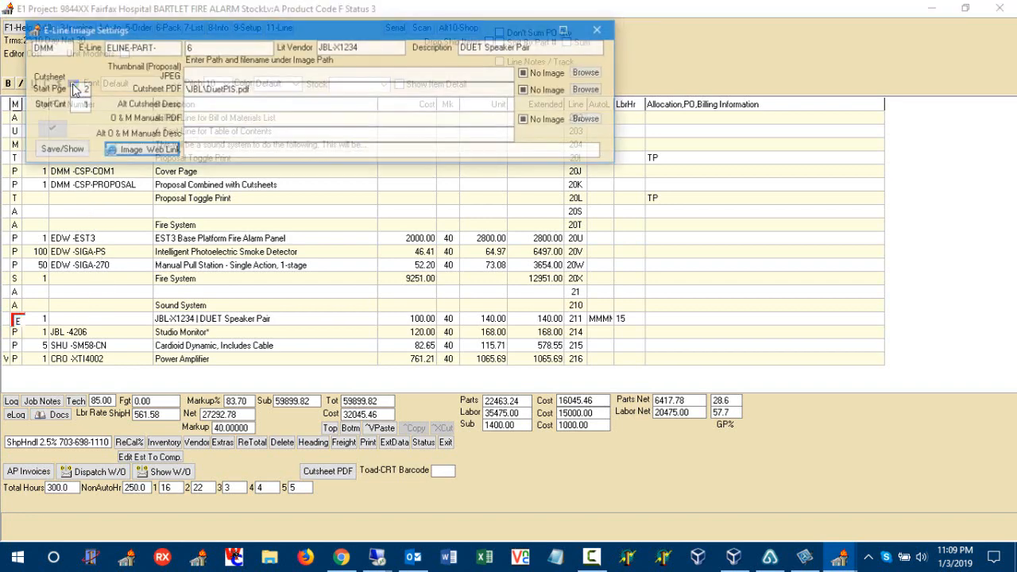
click(261, 90)
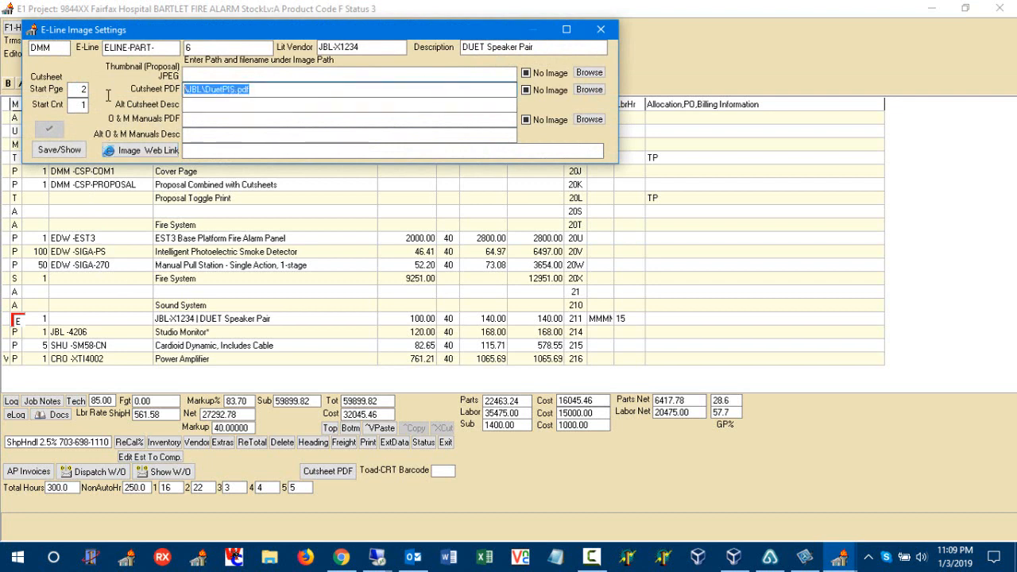
click(236, 90)
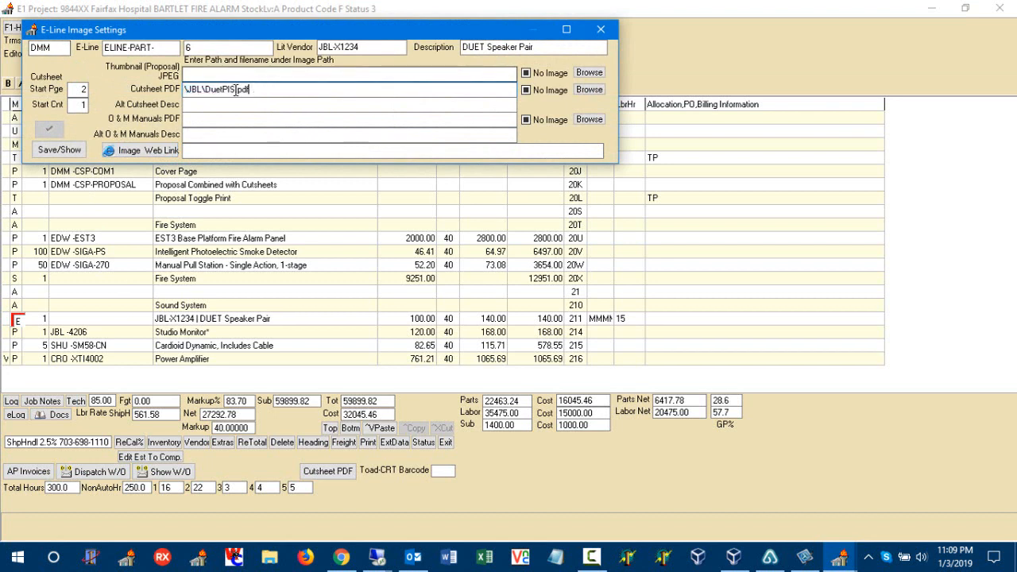
double_click(236, 89)
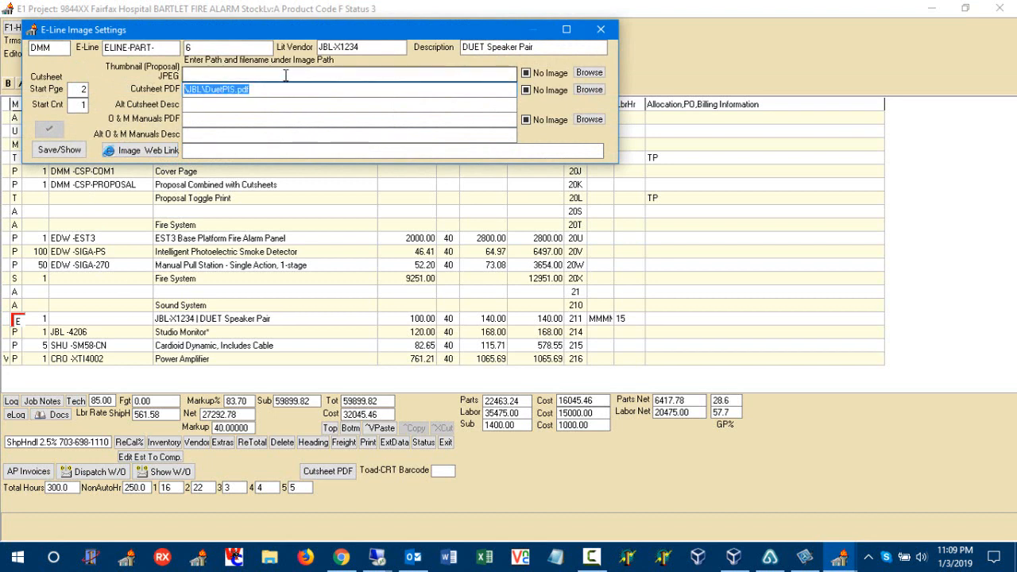
click(602, 31)
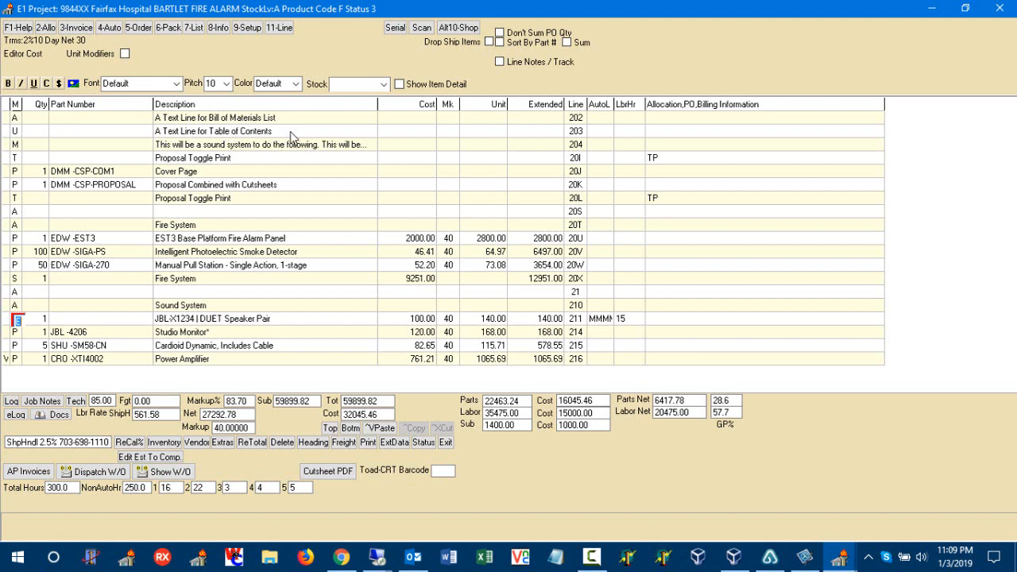
Step: Open the project-wide Cutsheet Select Items list from the Cover Page line and reposition its window
click(18, 119)
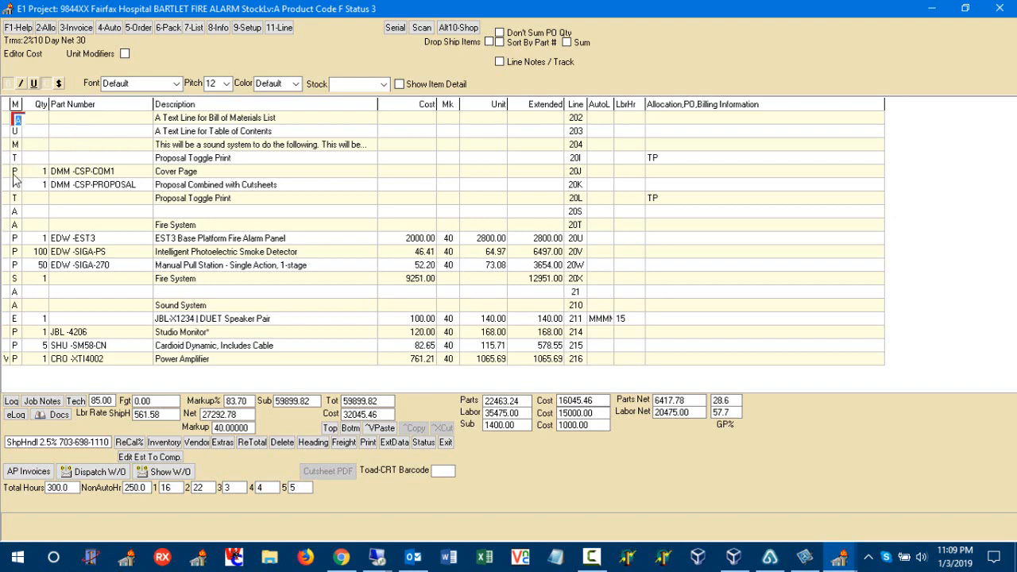
click(16, 175)
key(alt)
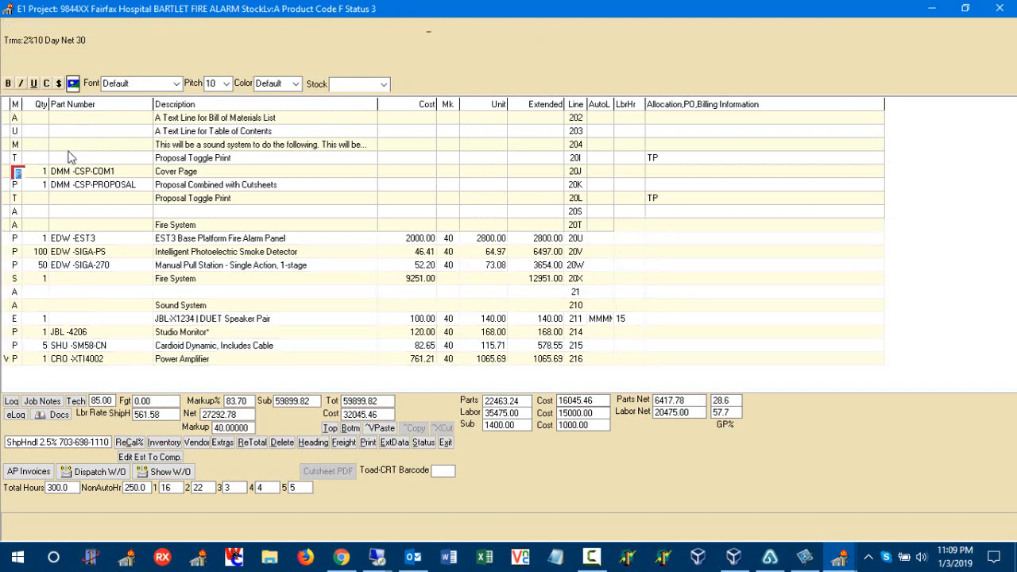
click(73, 83)
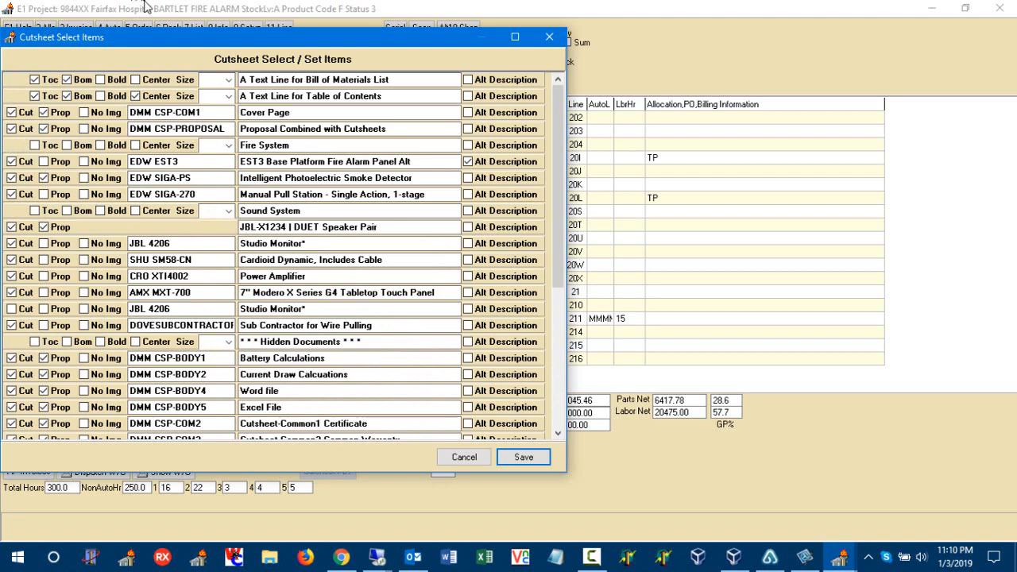
drag(150, 40, 207, 48)
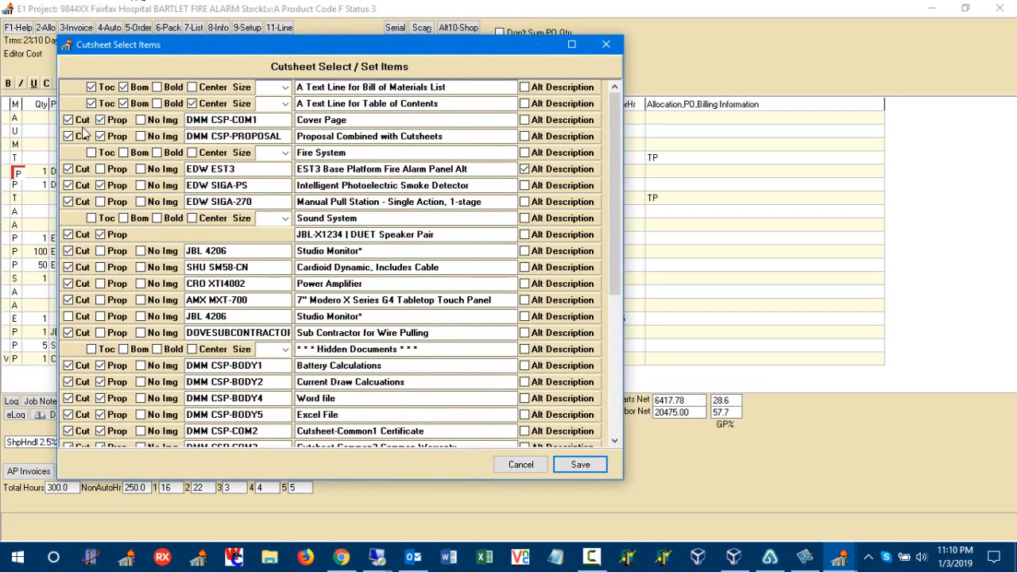
Step: Enable Prop for the EDW EST3, SIGA-PS and SIGA-270 items, and check EST3's alternate description
click(68, 169)
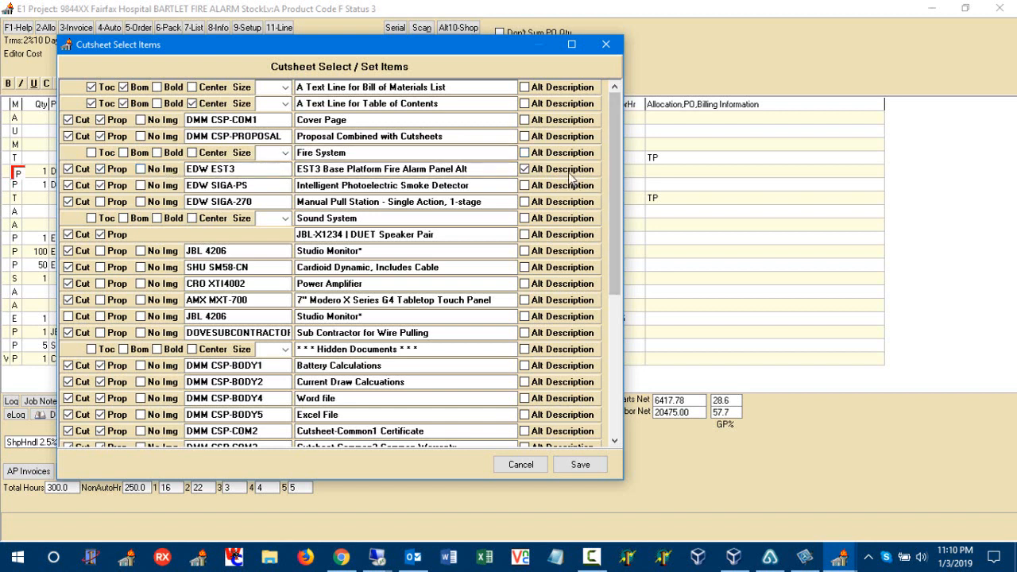
click(524, 172)
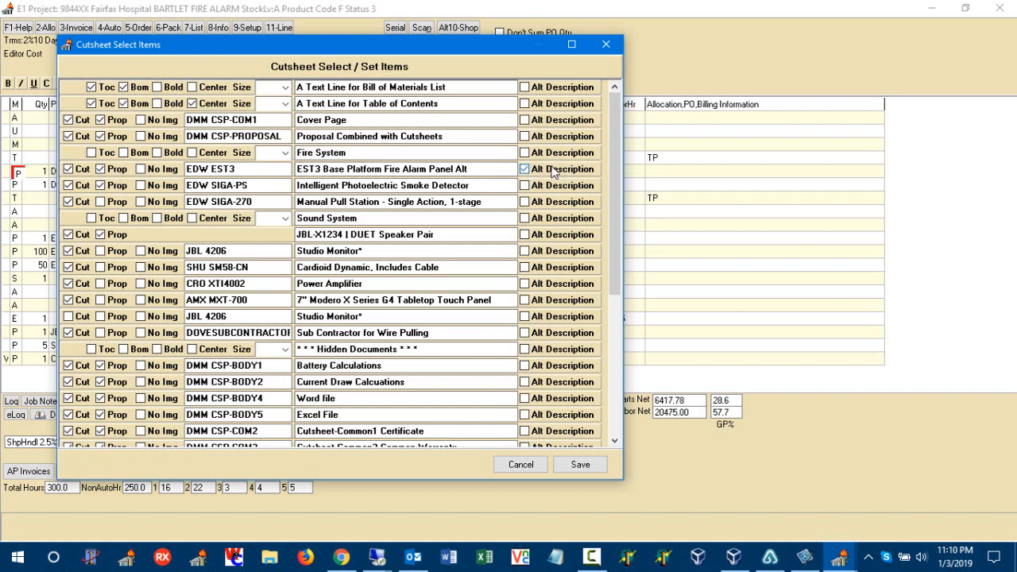
click(485, 169)
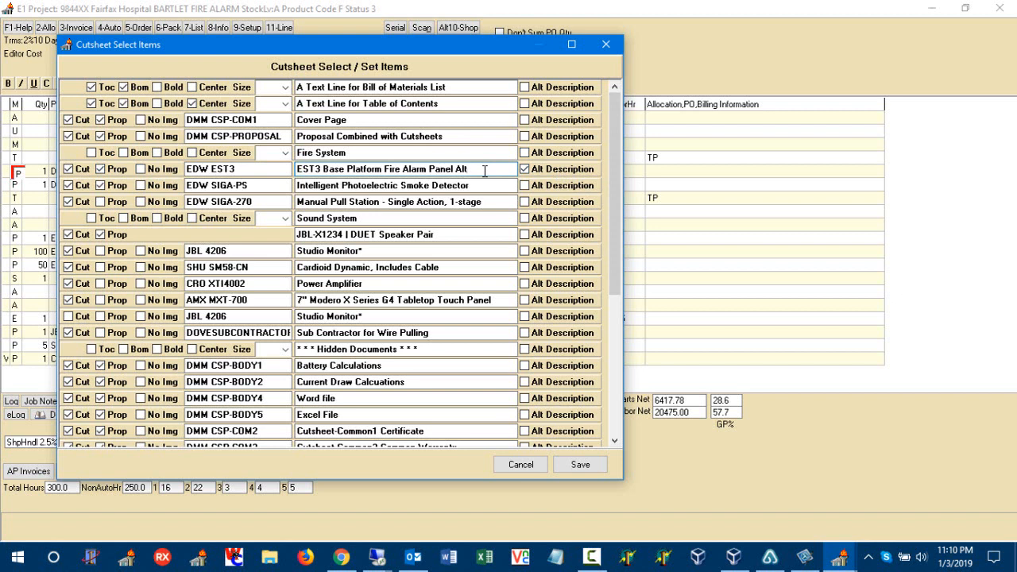
drag(485, 172, 244, 200)
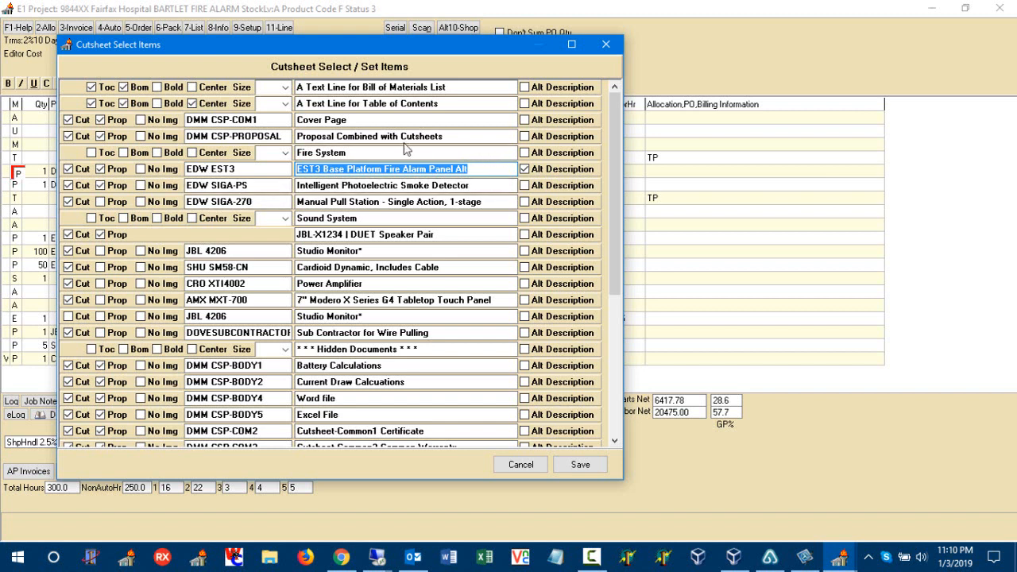
Step: Make the Bill of Materials text line bold and centered, exclude the Table of Contents text line from the BOM, and save
click(103, 90)
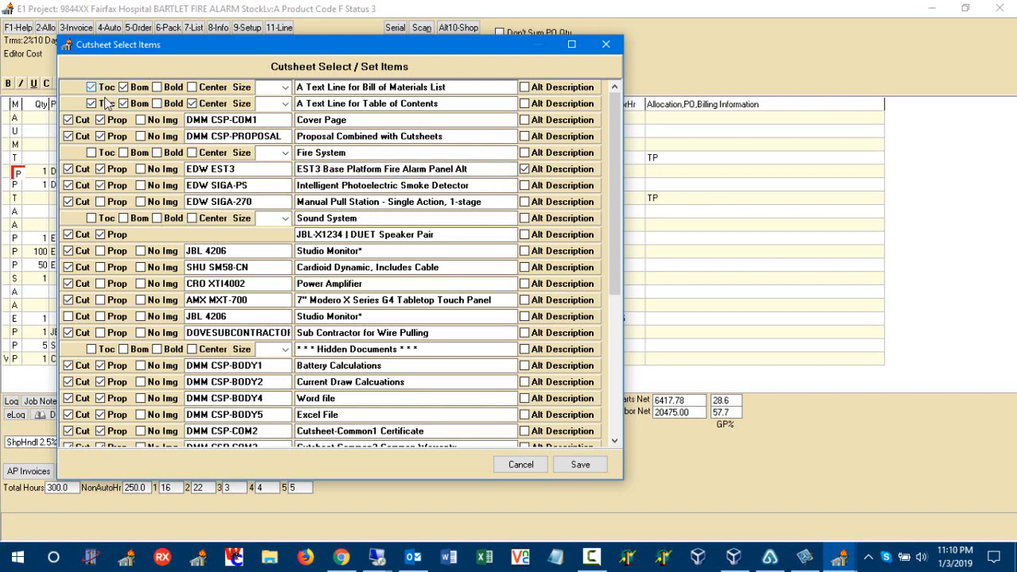
click(106, 104)
click(105, 89)
click(137, 89)
click(139, 105)
click(139, 89)
click(285, 89)
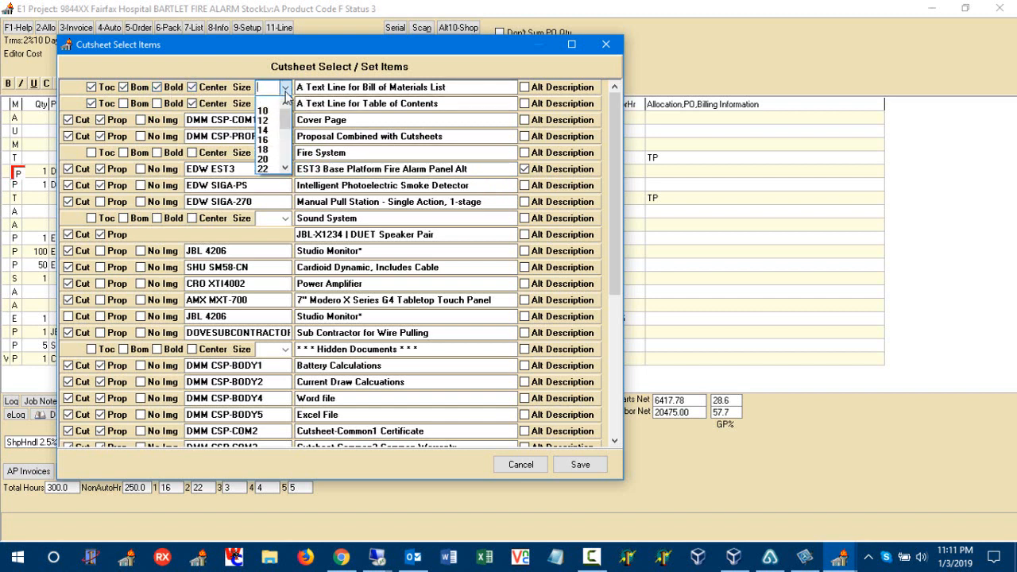
click(286, 90)
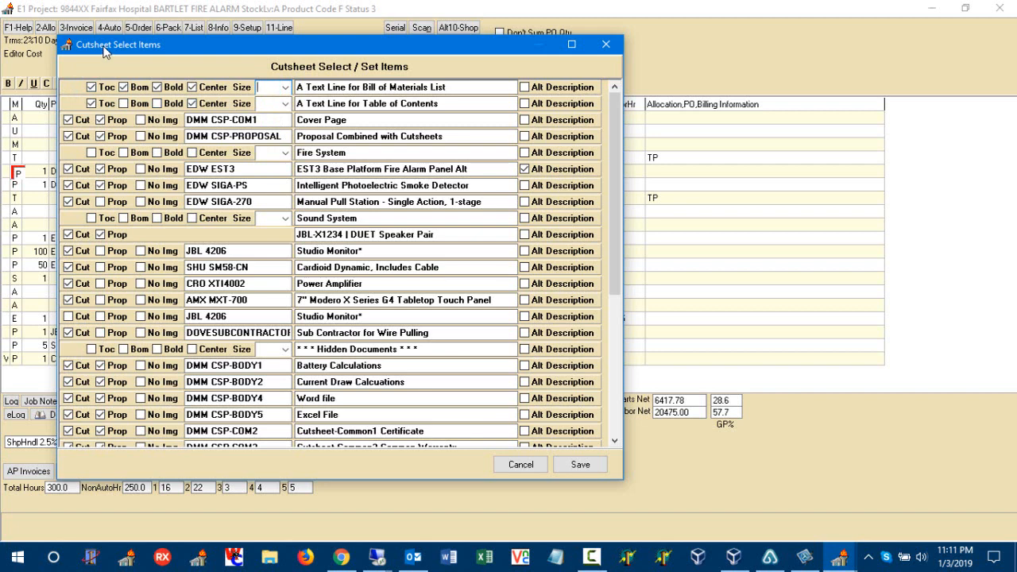
click(124, 87)
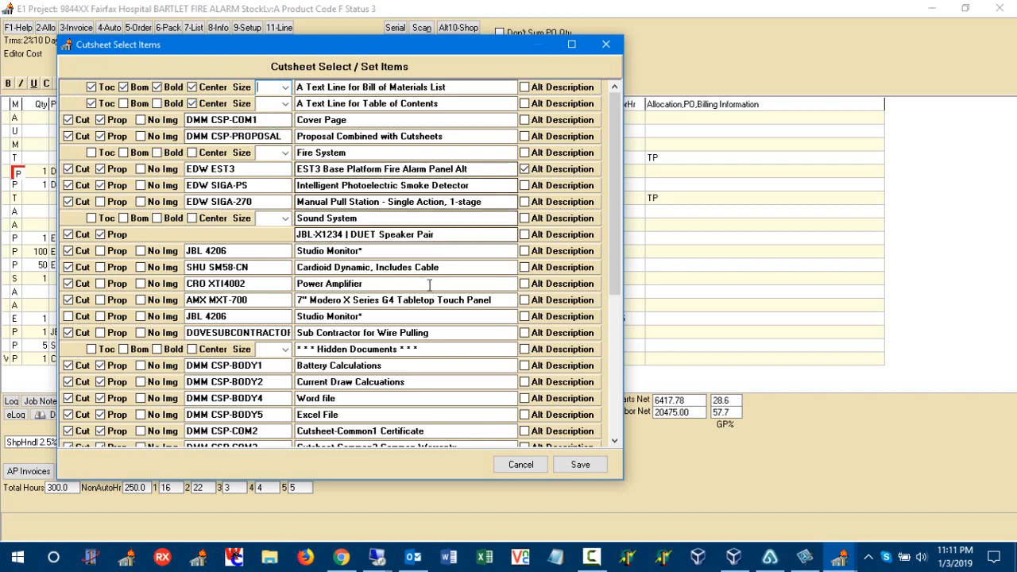
click(580, 465)
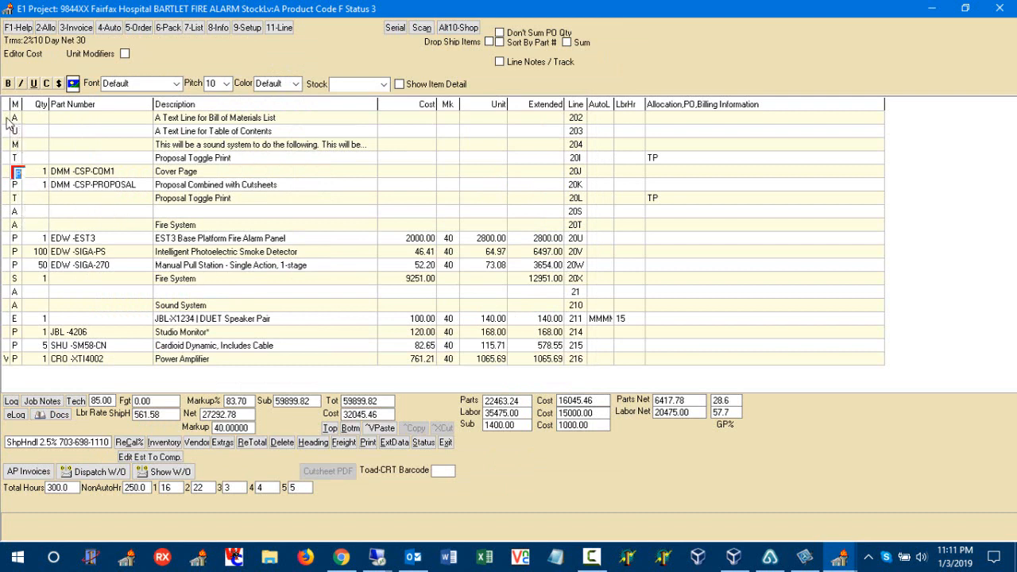
Step: Mark lines 202 to 20L, and load the full DMM-CSP-HDR1 assembly on the empty line above Fire System
drag(12, 119, 10, 280)
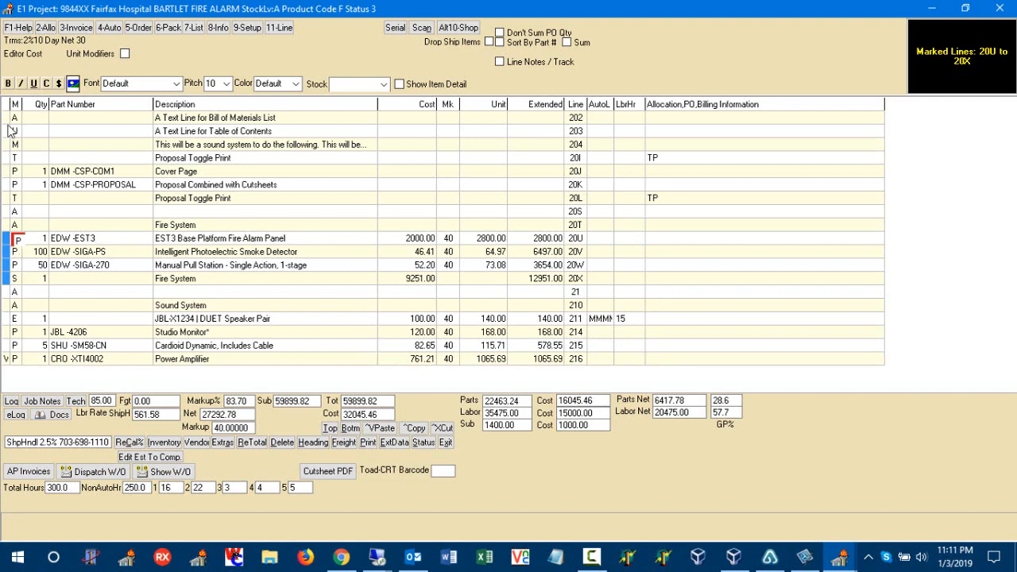
drag(12, 119, 4, 199)
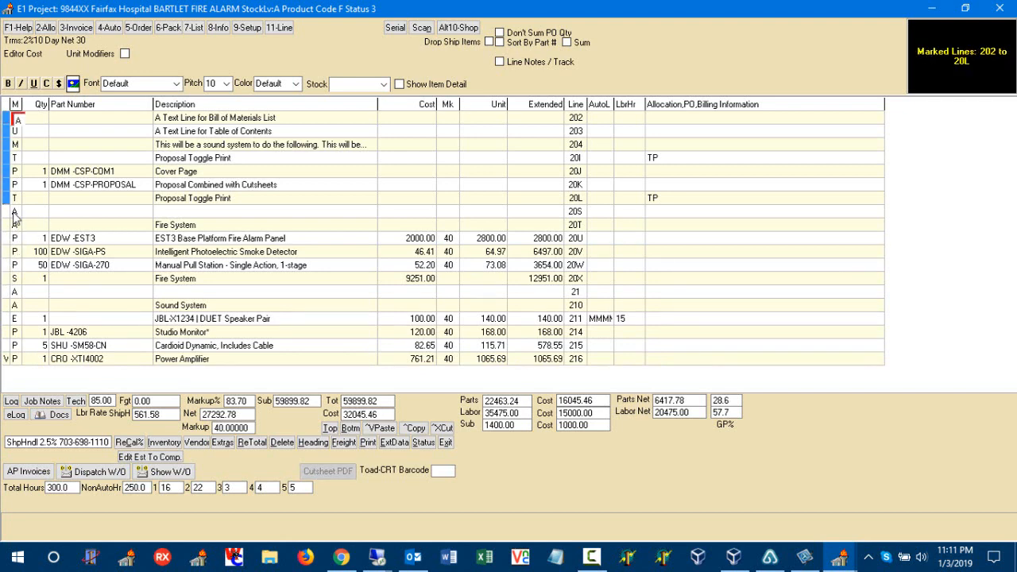
click(14, 213)
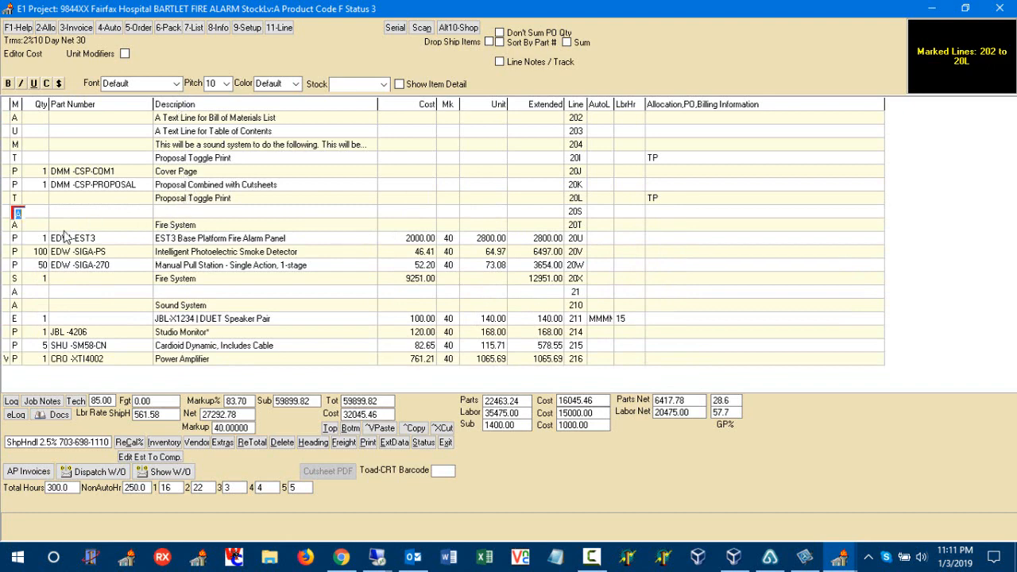
text(P)
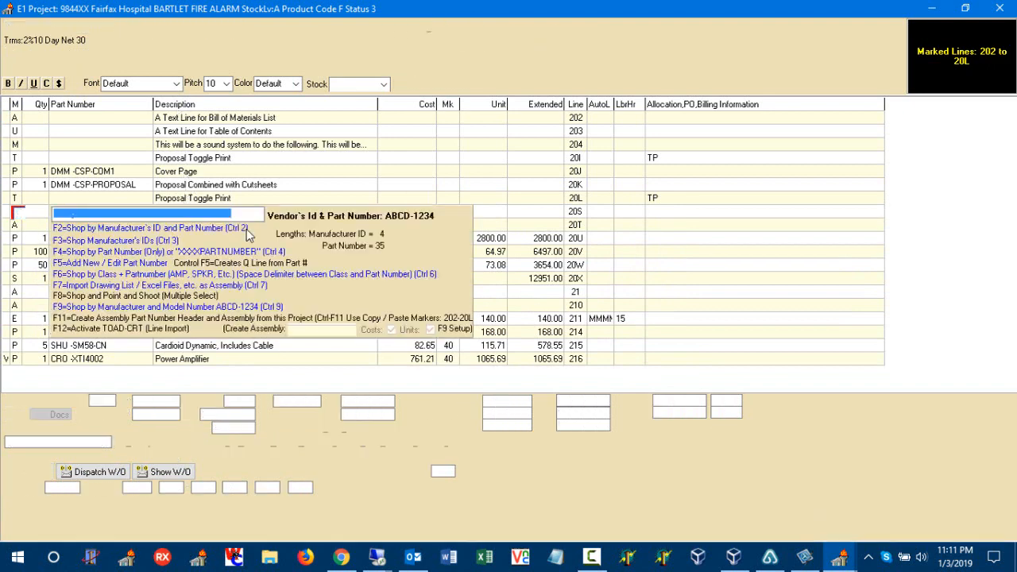
text(DMM -)
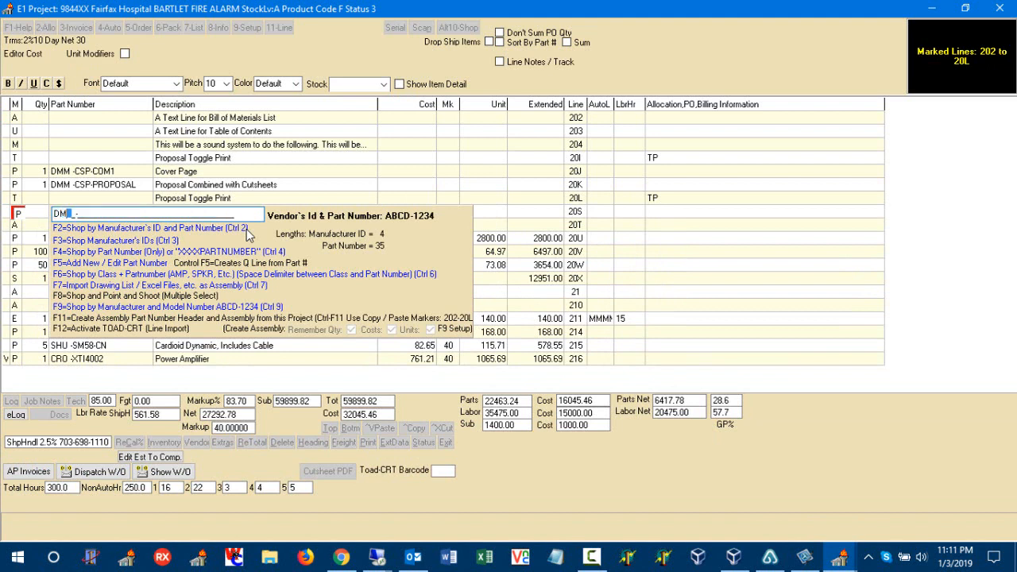
text(CSP-HDR1)
key(Return)
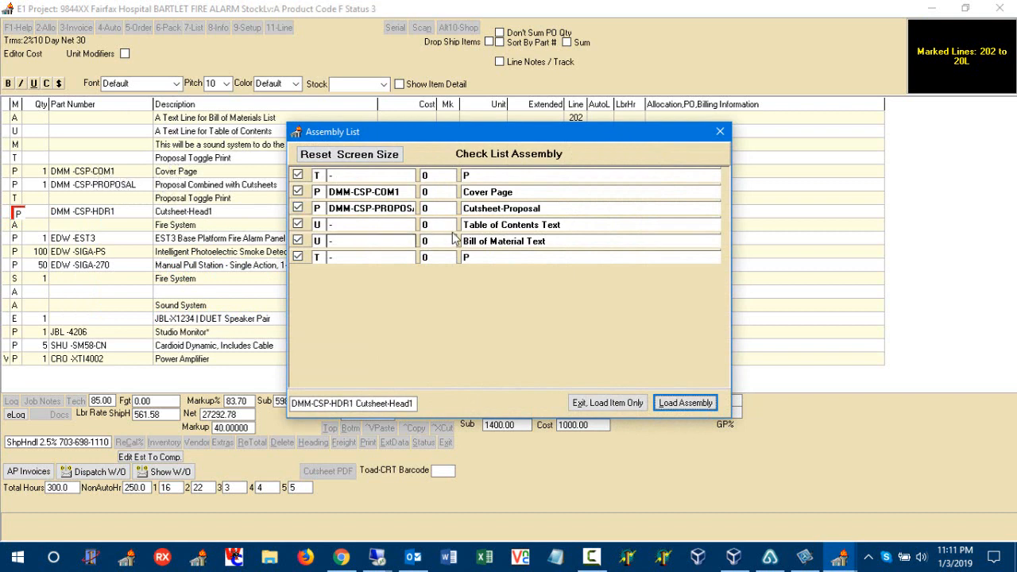
click(683, 403)
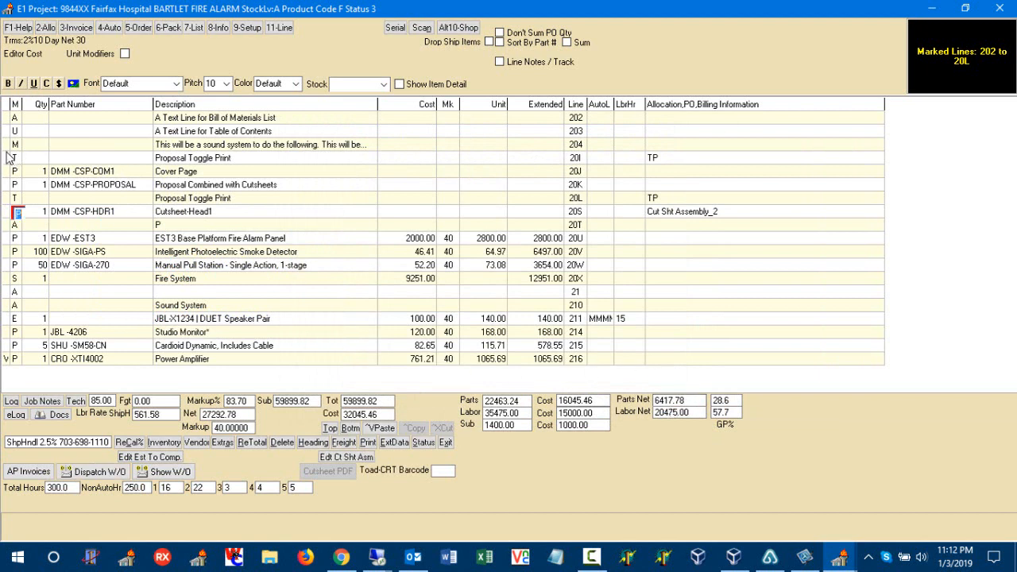
Step: Open the Cutsheet-Head1 line's cutsheet assembly for editing and bring up Cutsheet Select Items from its Cutsheet-Common1 line
mouse_move(8, 119)
mouse_down()
mouse_move(8, 146)
mouse_move(7, 132)
mouse_up()
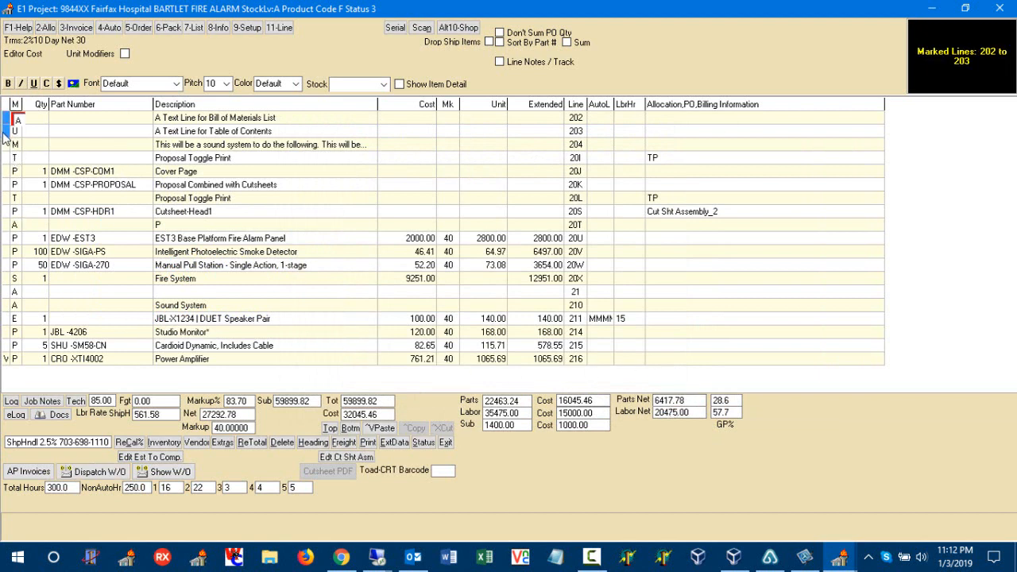
click(14, 212)
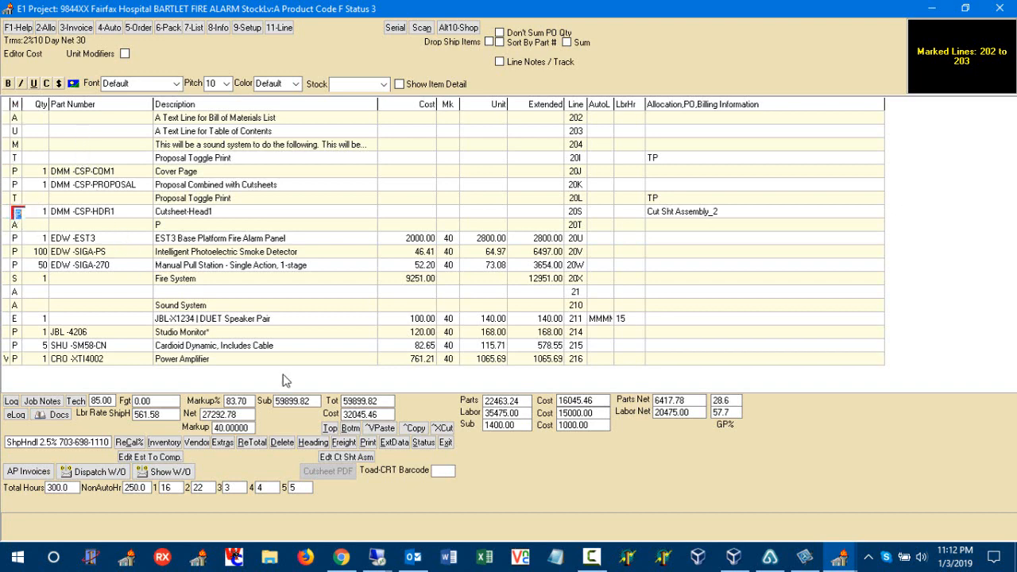
click(345, 457)
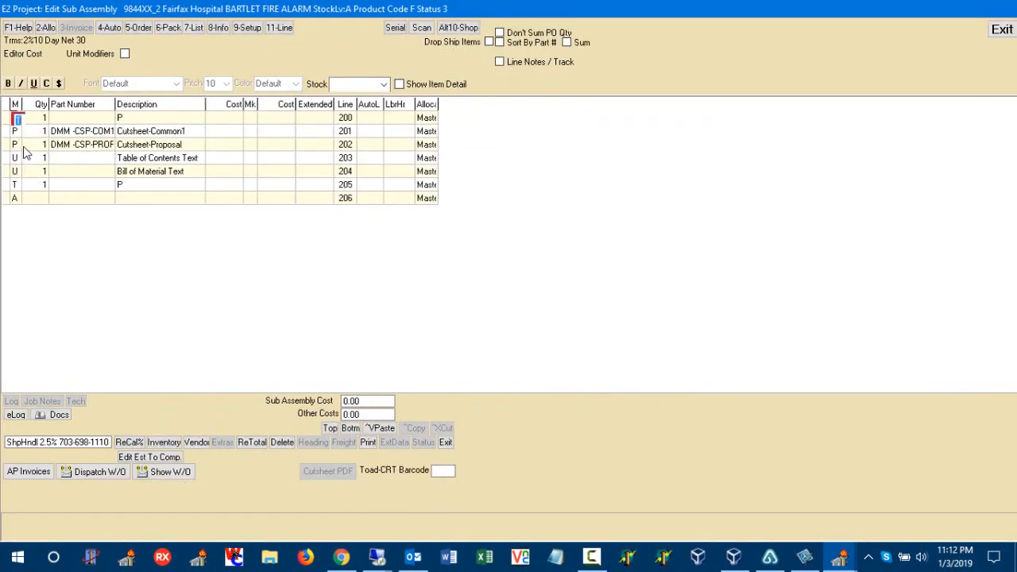
click(18, 132)
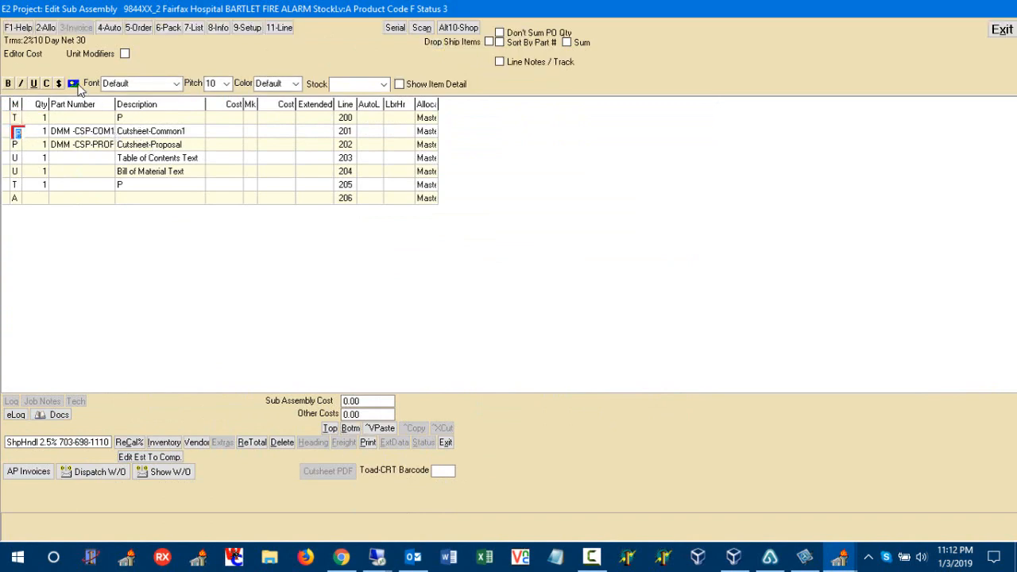
click(73, 84)
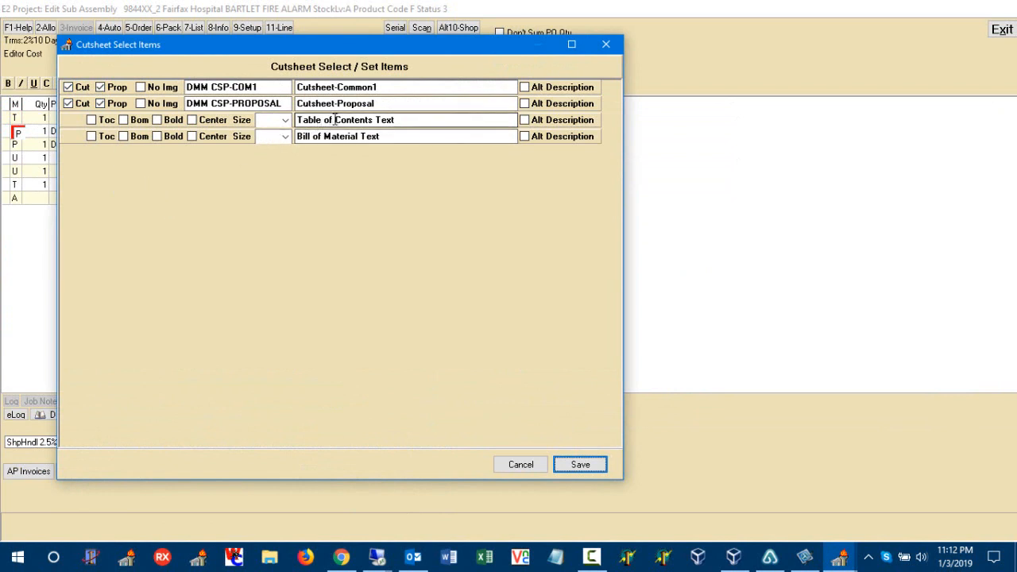
Step: Enable Toc and Bom for the Table of Contents Text and Bill of Material Text lines, save, and exit the sub assembly
drag(387, 120, 297, 120)
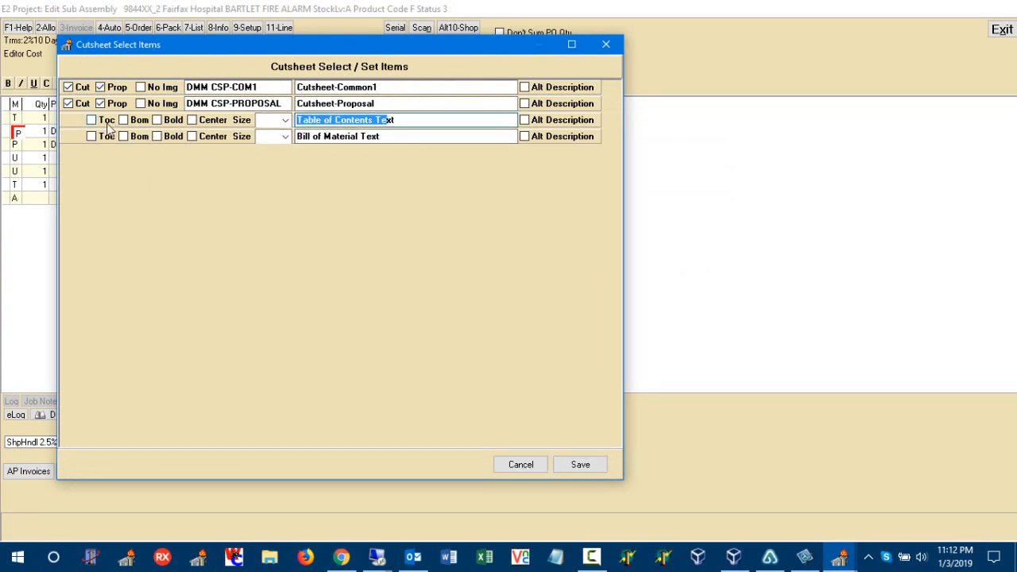
click(102, 123)
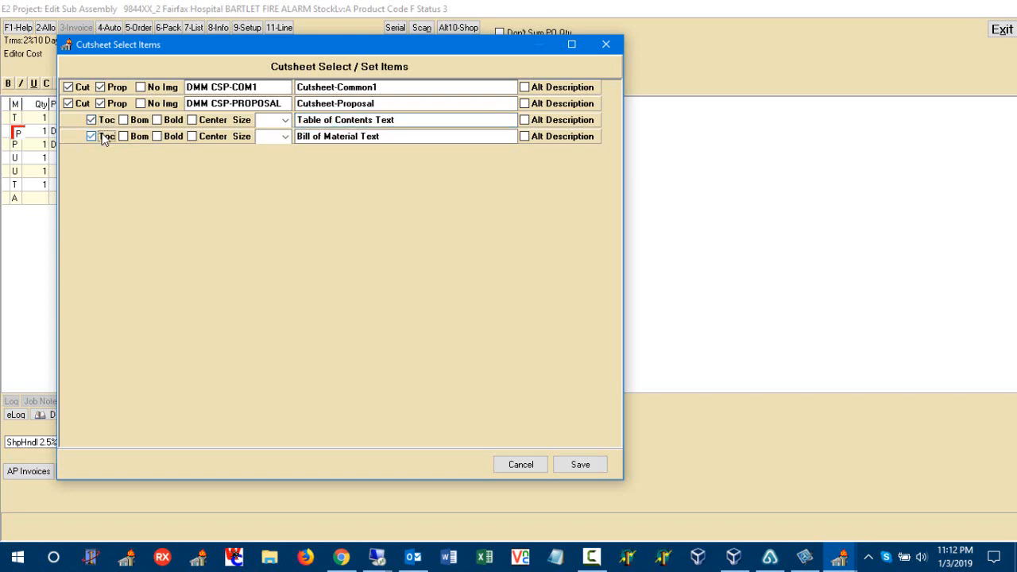
click(134, 121)
click(135, 138)
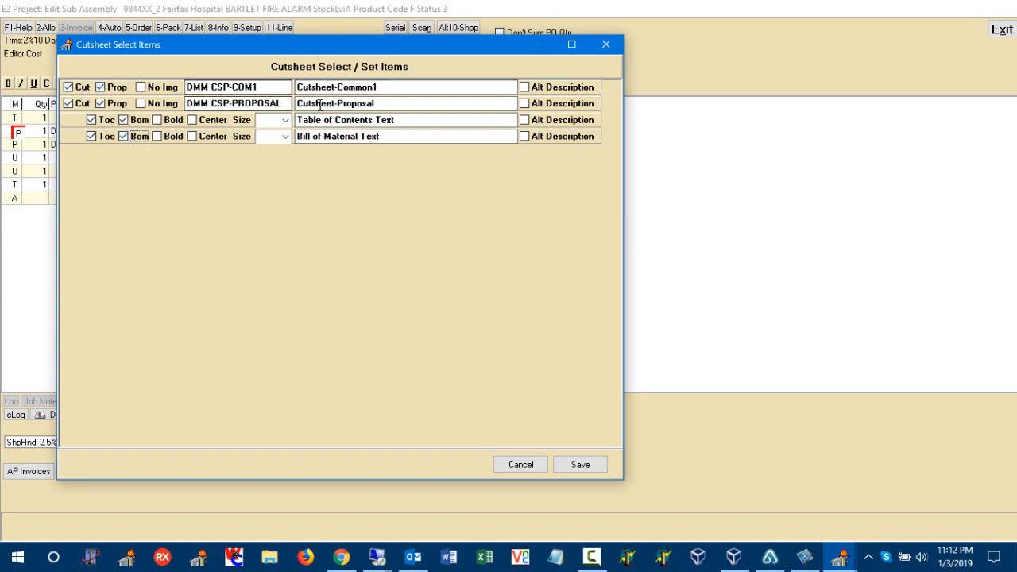
click(275, 89)
click(285, 103)
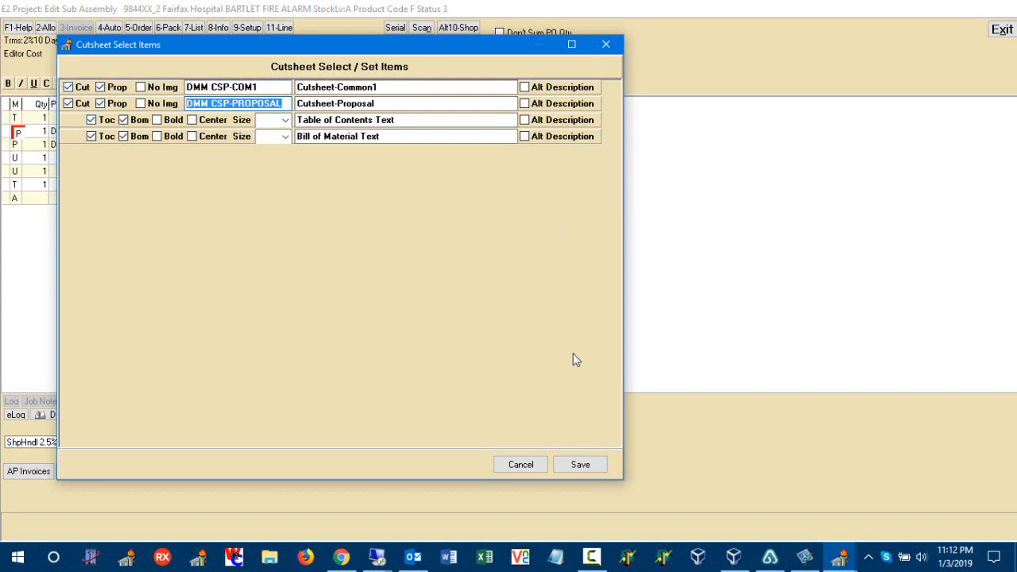
click(584, 464)
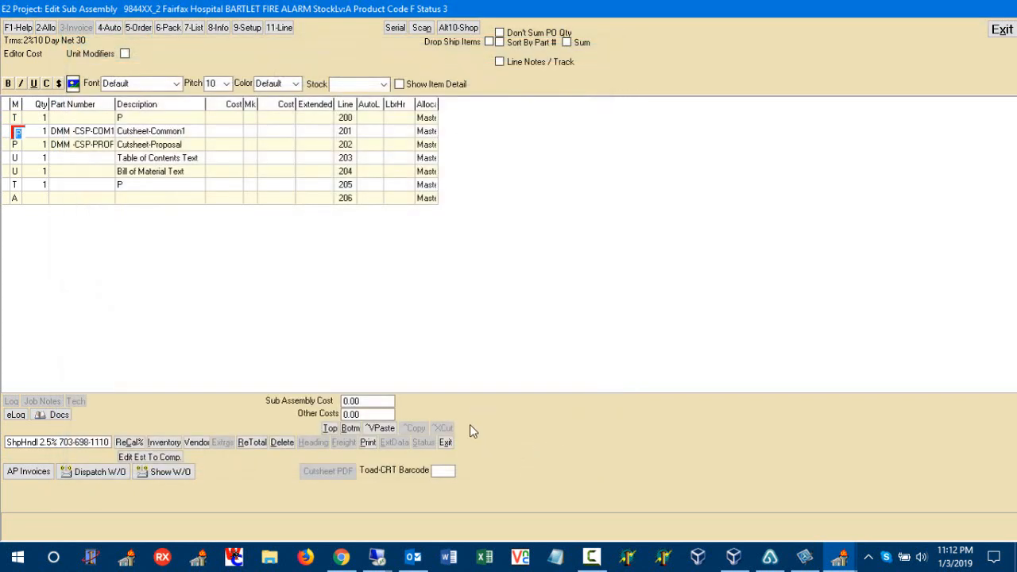
click(446, 443)
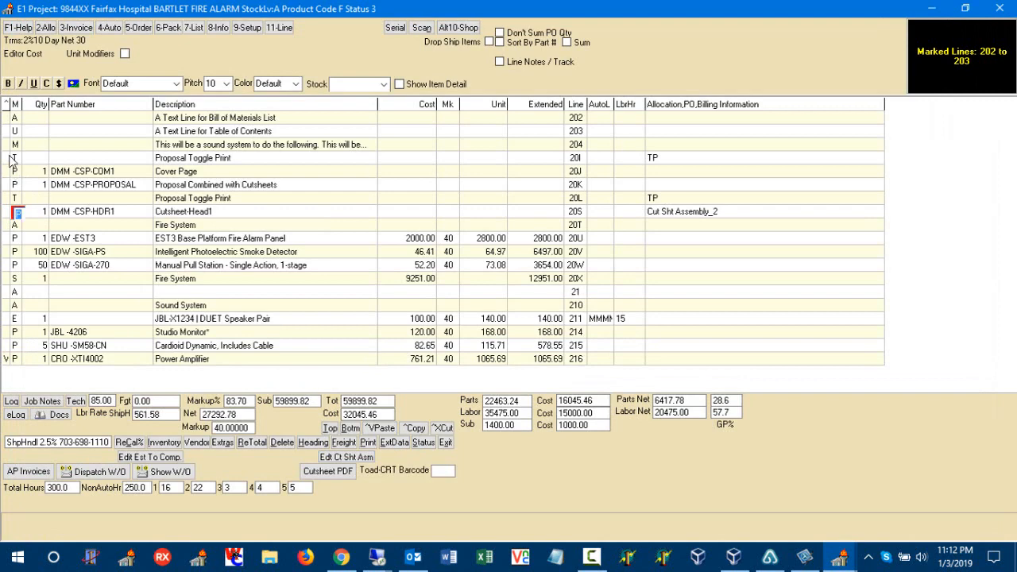
Step: Mark lines 202 to 20L, from the Bill of Materials text through the second Proposal Toggle Print, and copy them
drag(11, 160, 10, 201)
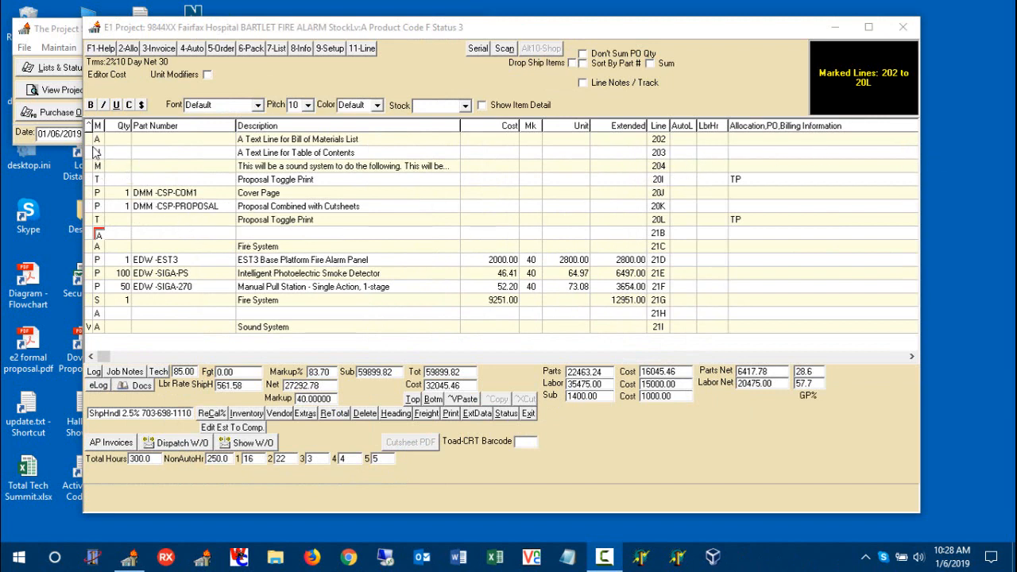
drag(89, 141, 93, 226)
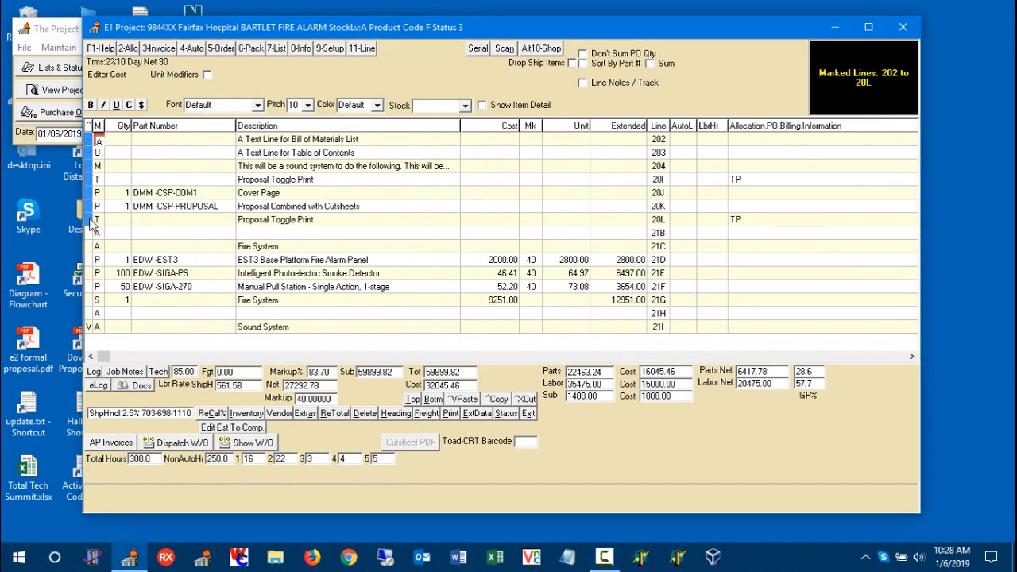
click(504, 402)
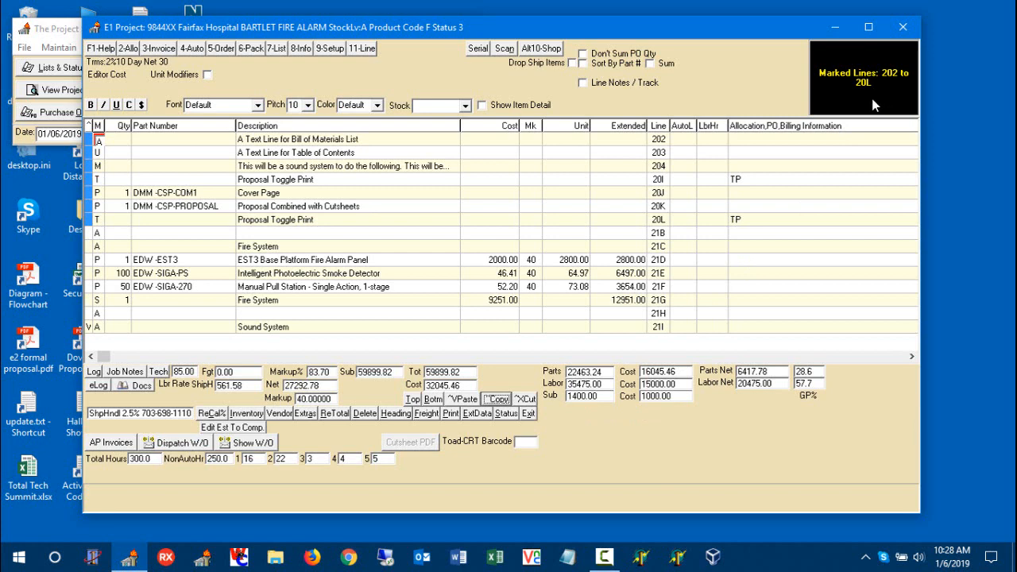
Step: Enter DMM-CSP-HDR2 on the empty line above Fire System as header for the marked lines' assembly, and load the full assembly
click(99, 235)
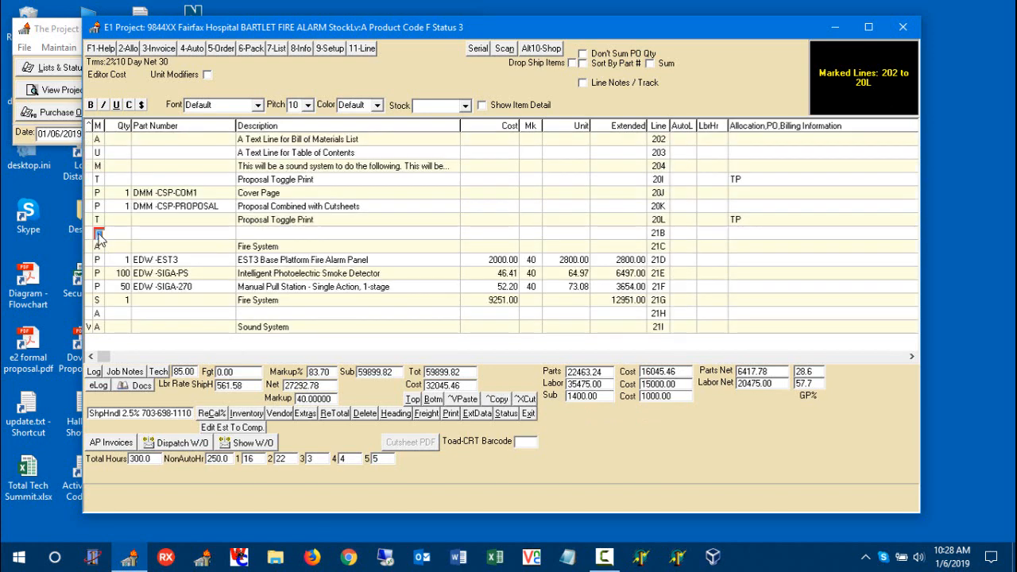
text(A)
text(P)
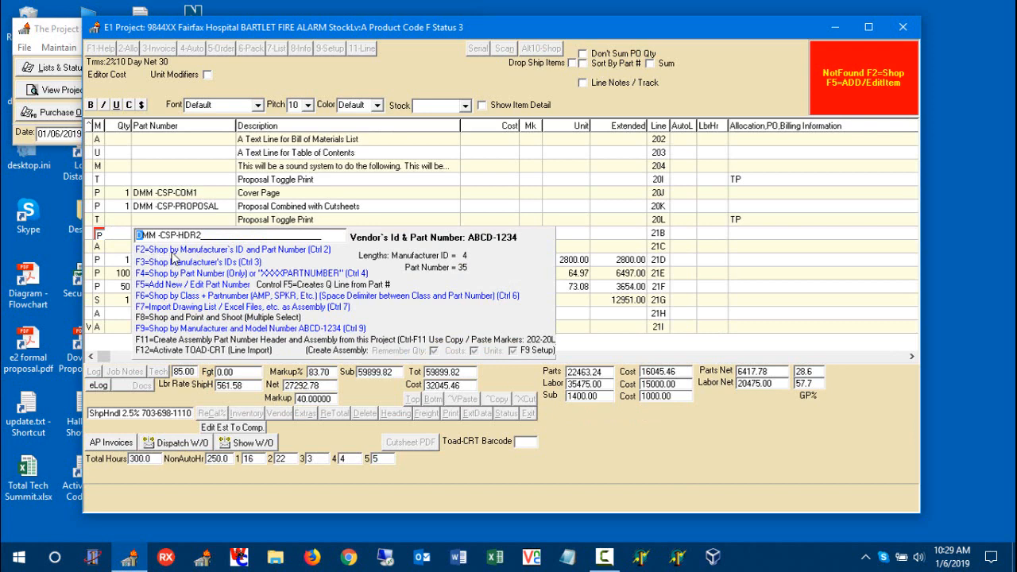
key(Return)
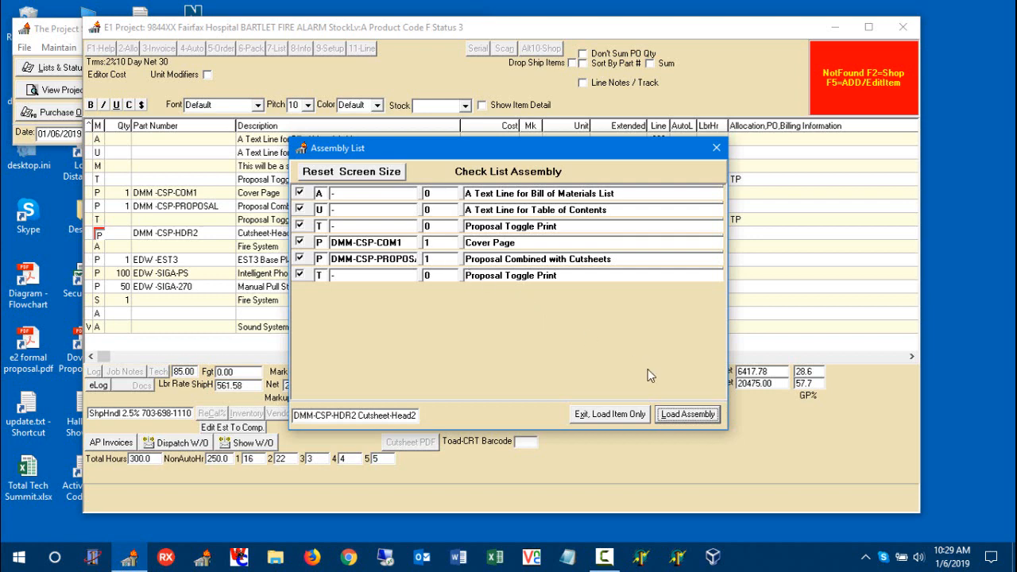
click(687, 415)
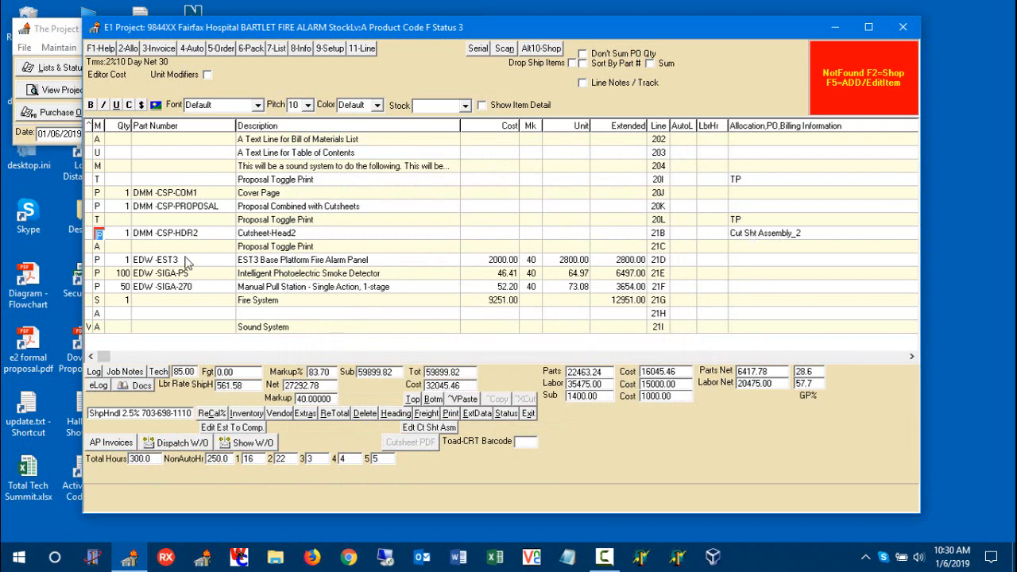
Step: Open the Cutsheet-Head2 line's cutsheet assembly for editing and bring up Cutsheet Select Items from its Cover Page line
drag(93, 141, 93, 224)
click(99, 235)
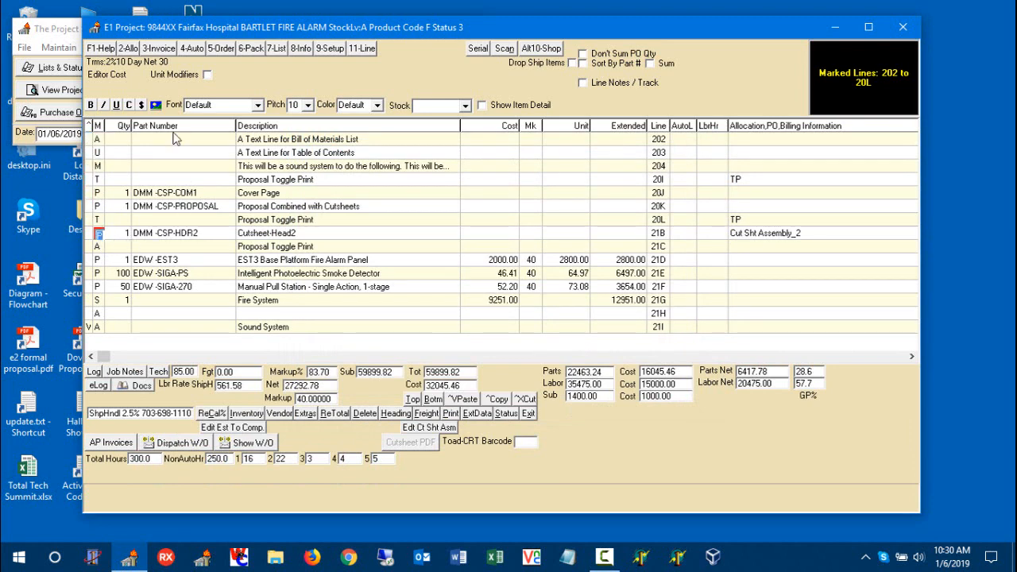
click(449, 429)
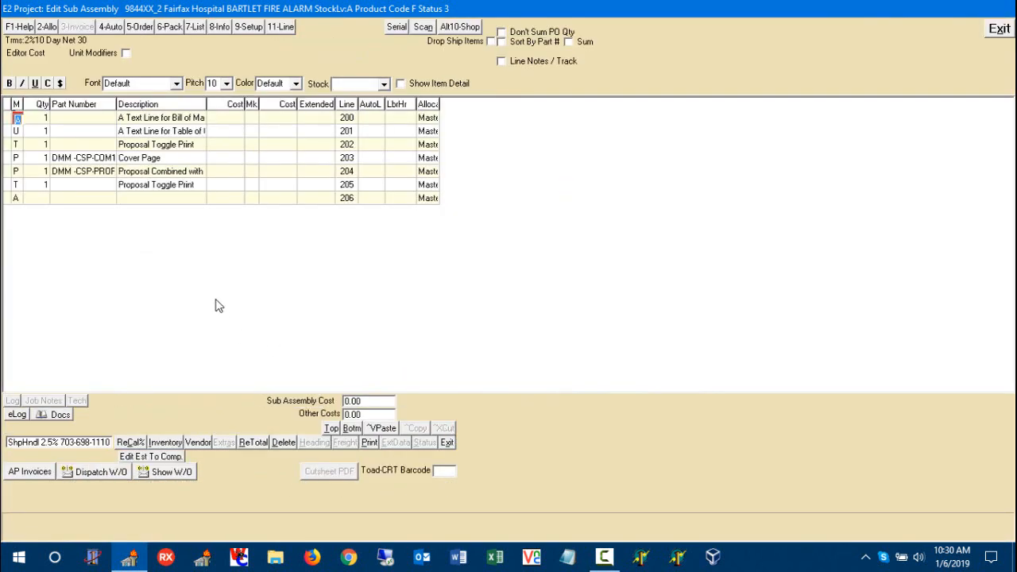
click(17, 158)
click(74, 84)
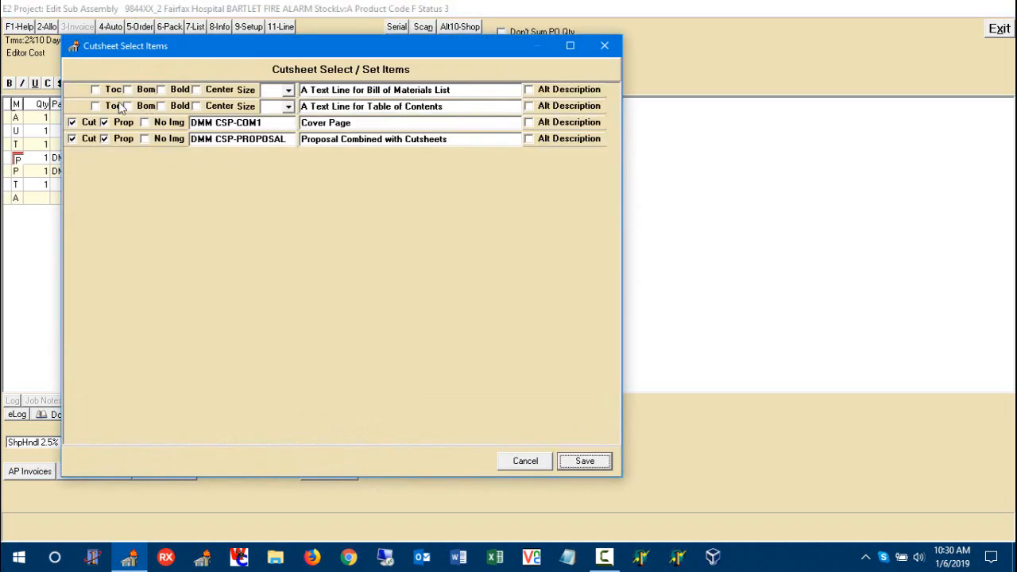
Step: Enable Toc and Bom for both the Bill of Materials and Table of Contents text lines, save, and exit the sub assembly
click(112, 90)
click(127, 90)
click(120, 107)
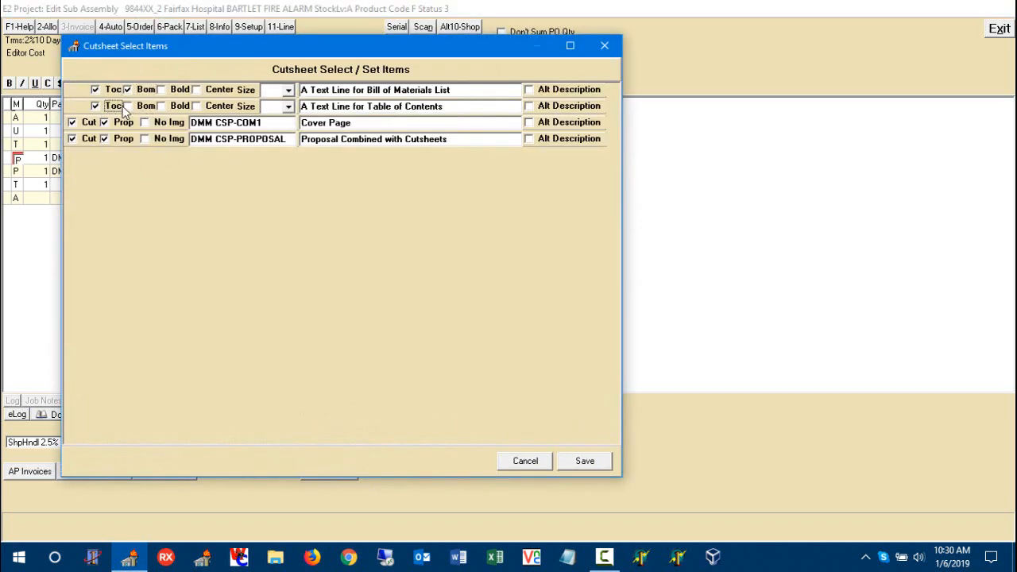
click(127, 106)
click(586, 461)
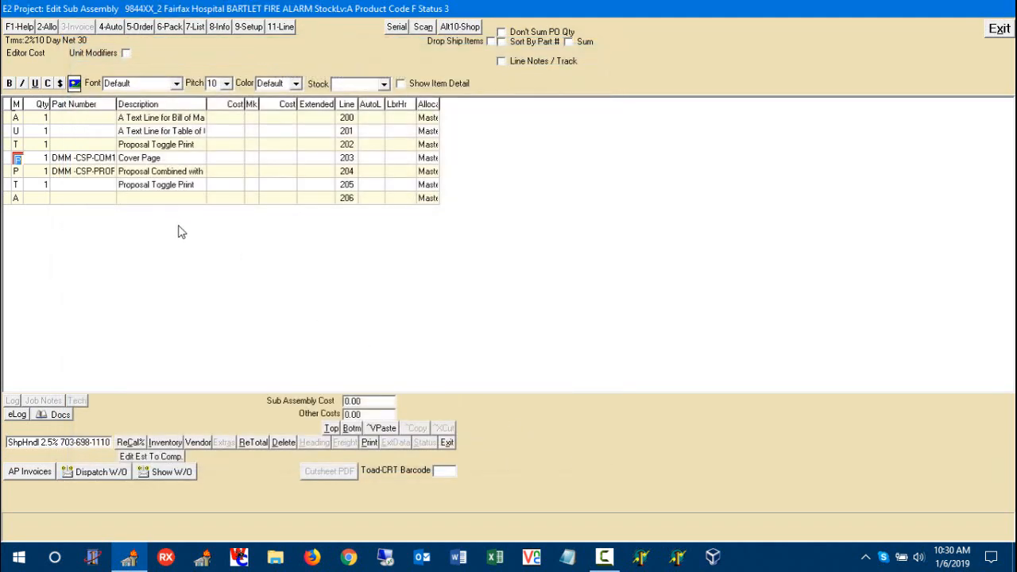
click(447, 442)
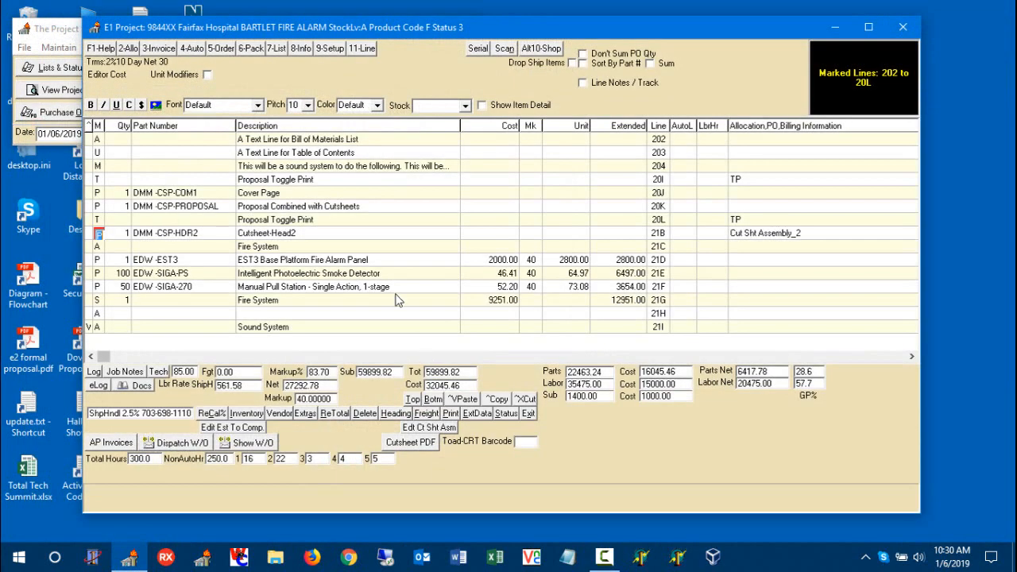
Step: Move the project window aside and open the inventory Assemblies setup from the Project System top menu
drag(325, 31, 460, 35)
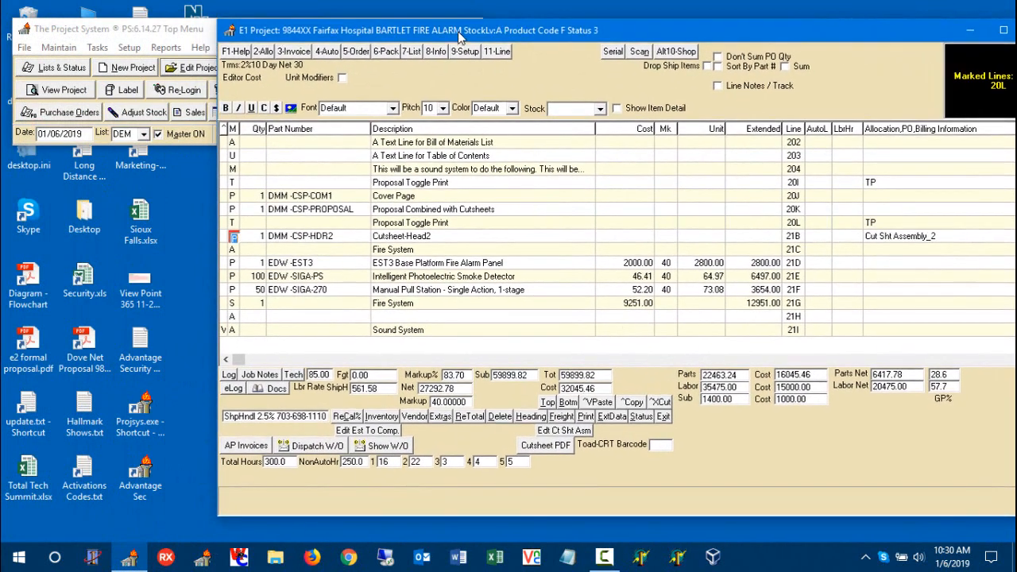
click(63, 48)
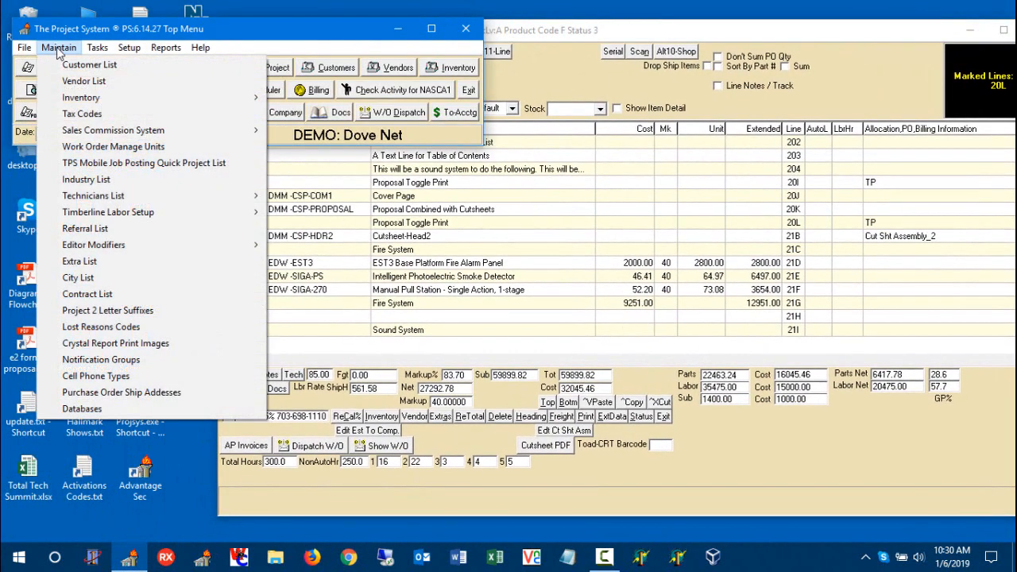
mouse_move(105, 104)
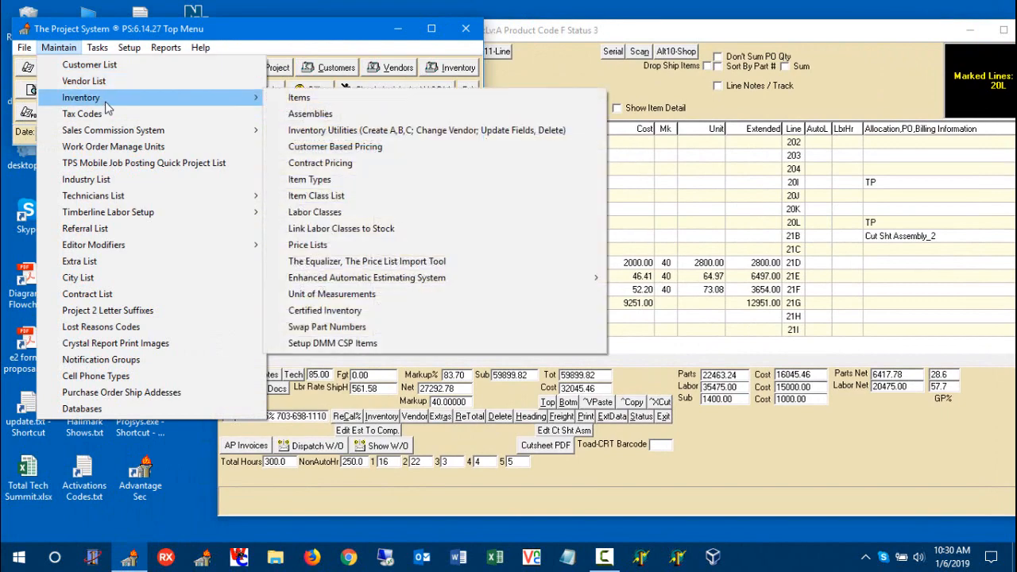
click(310, 116)
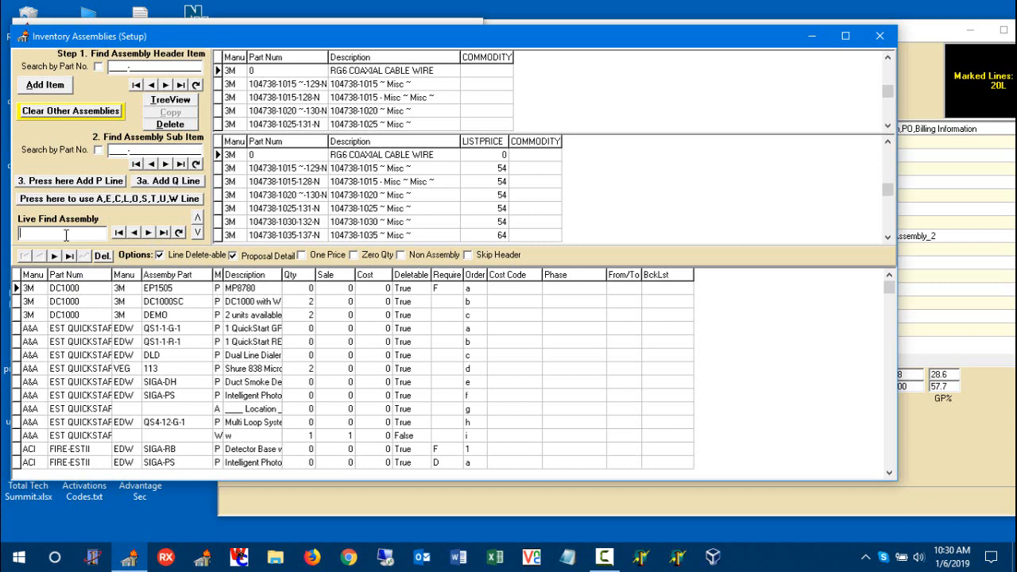
Step: Find the DMM CSP-HDR2 assembly, isolate its lines from the other assemblies, and check their BckLst codes and descriptions
text(DMM)
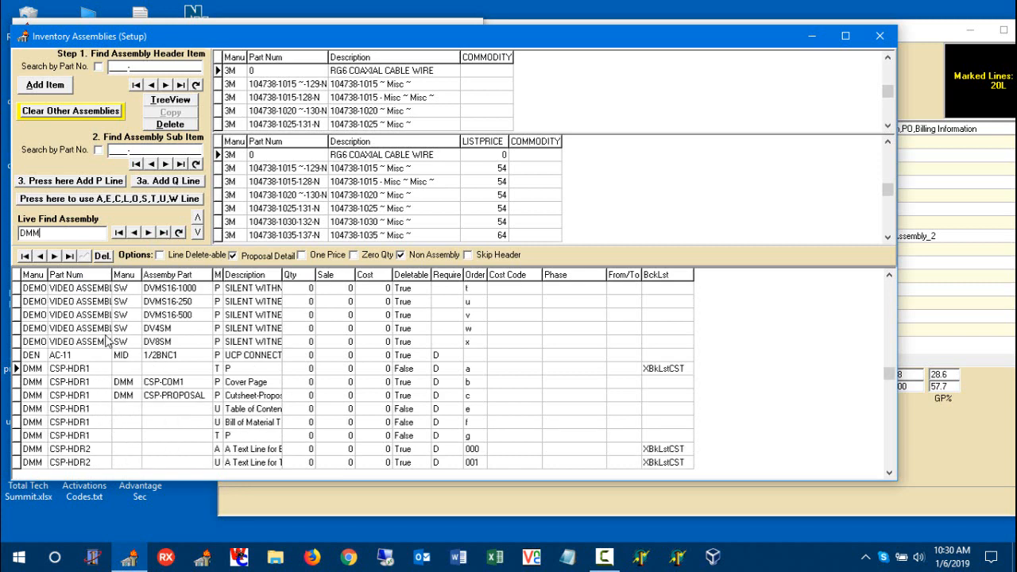
click(106, 449)
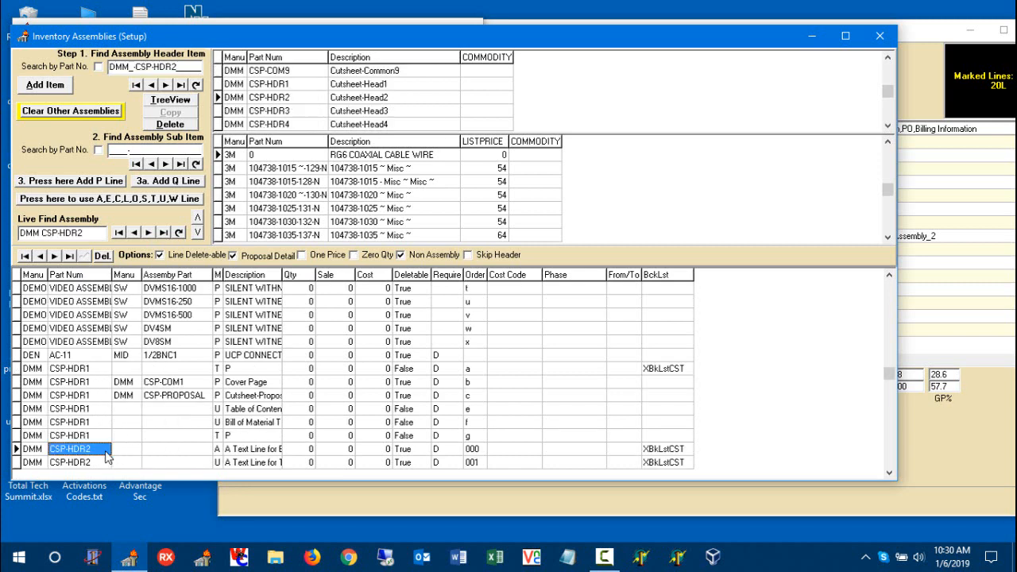
click(77, 117)
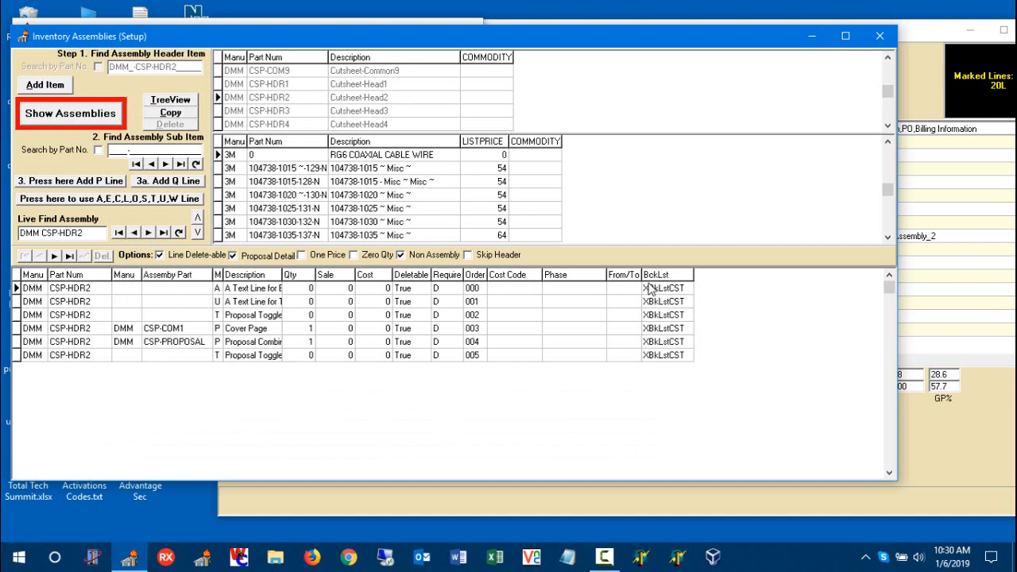
click(666, 290)
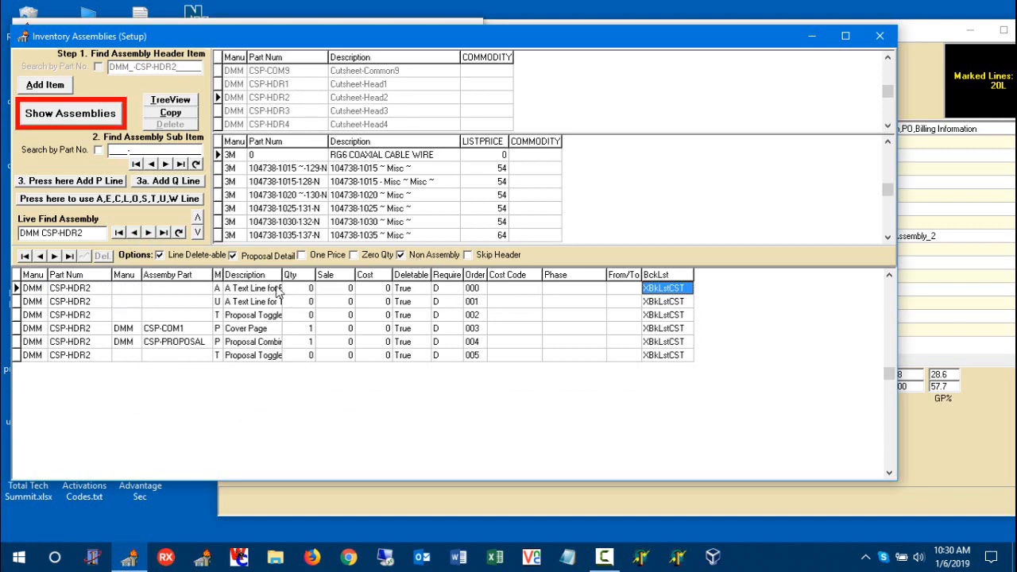
drag(282, 278, 387, 289)
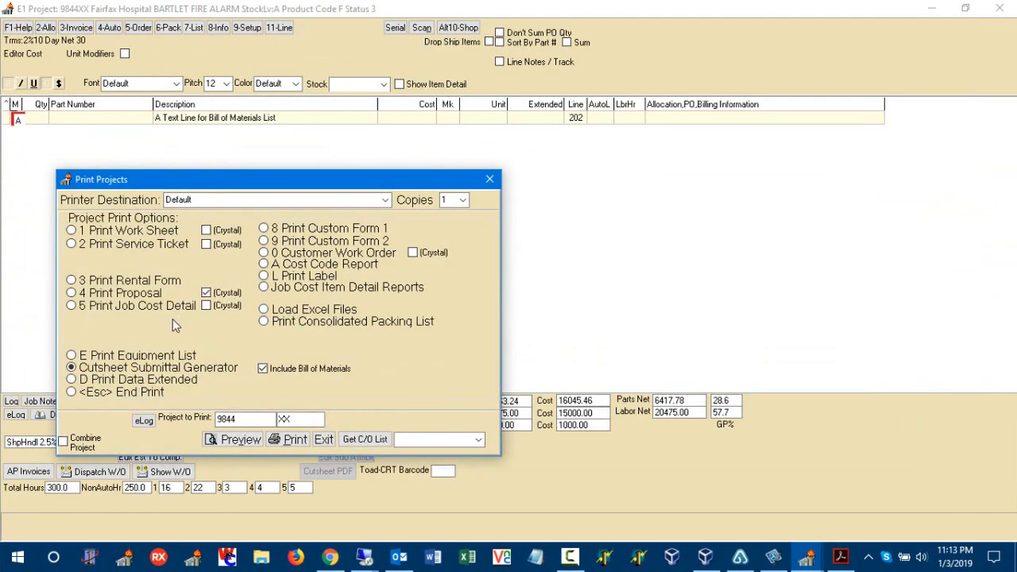
Step: Generate the cutsheet submittal preview for the project with Include Bill of Materials enabled
click(306, 372)
click(306, 372)
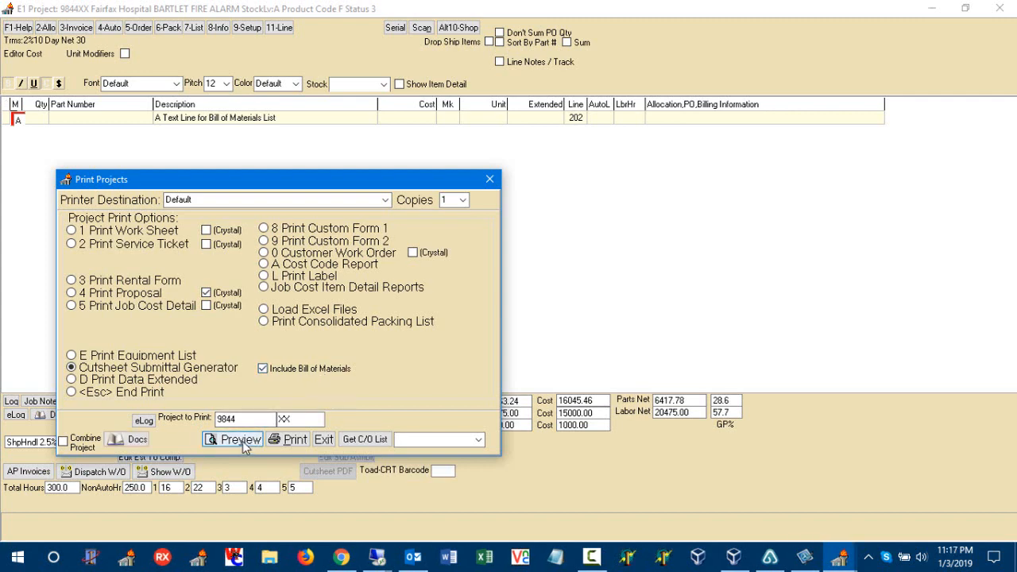
click(240, 441)
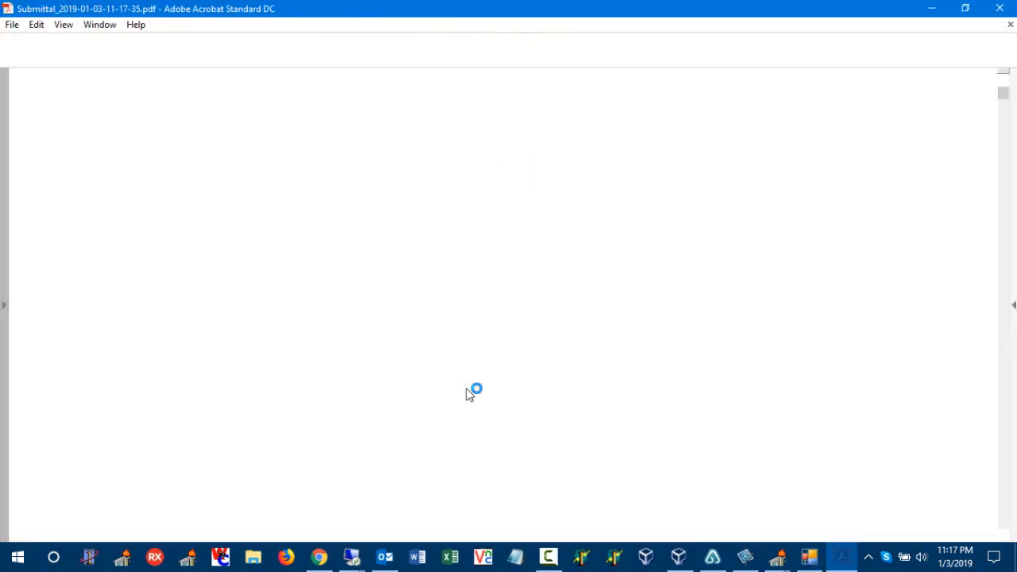
Step: Check the submittal's Table of Contents for the two text lines, Cover Page and Bill of Materials entries
drag(1003, 95, 1006, 114)
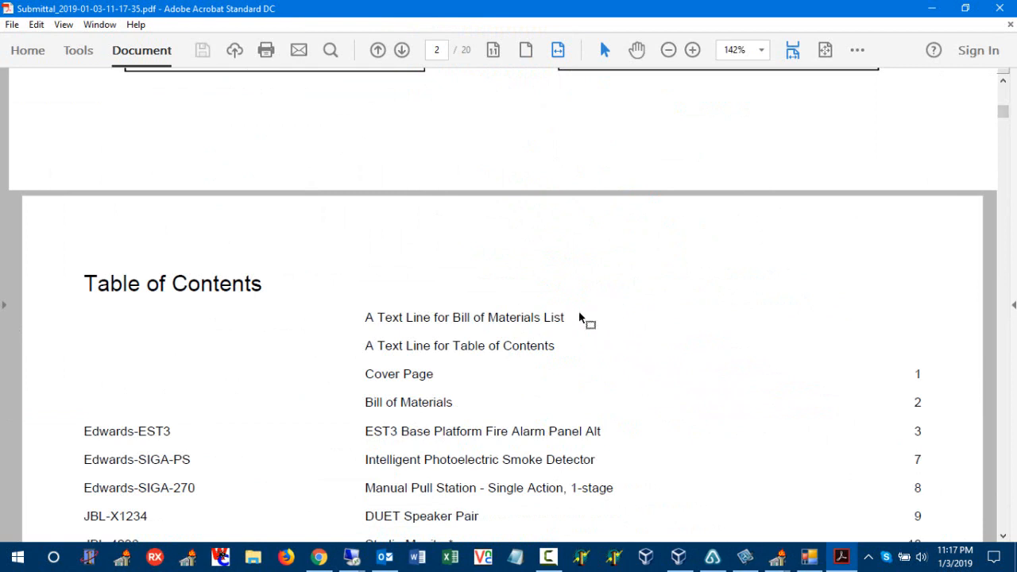
drag(565, 317, 363, 317)
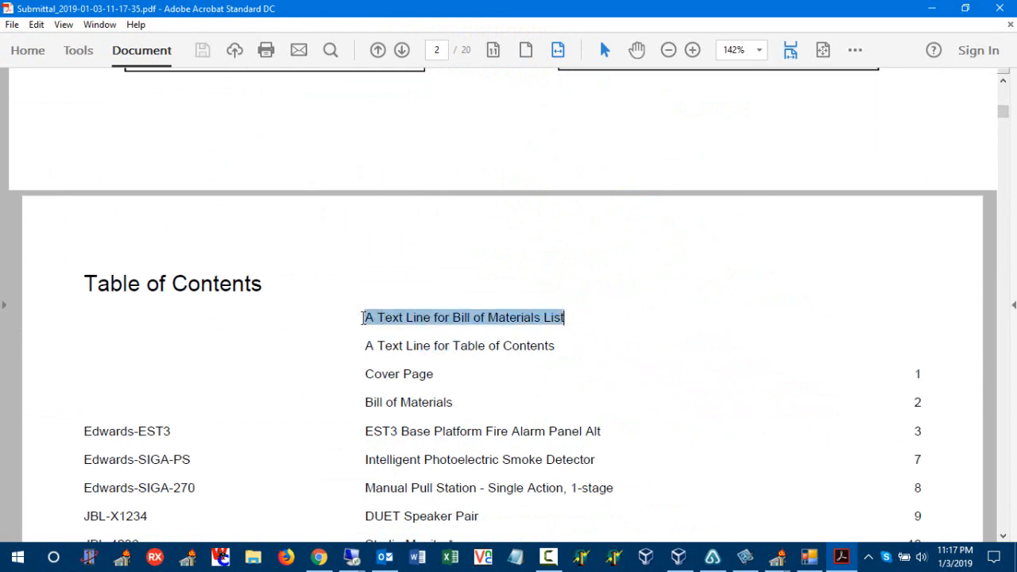
drag(571, 347, 379, 360)
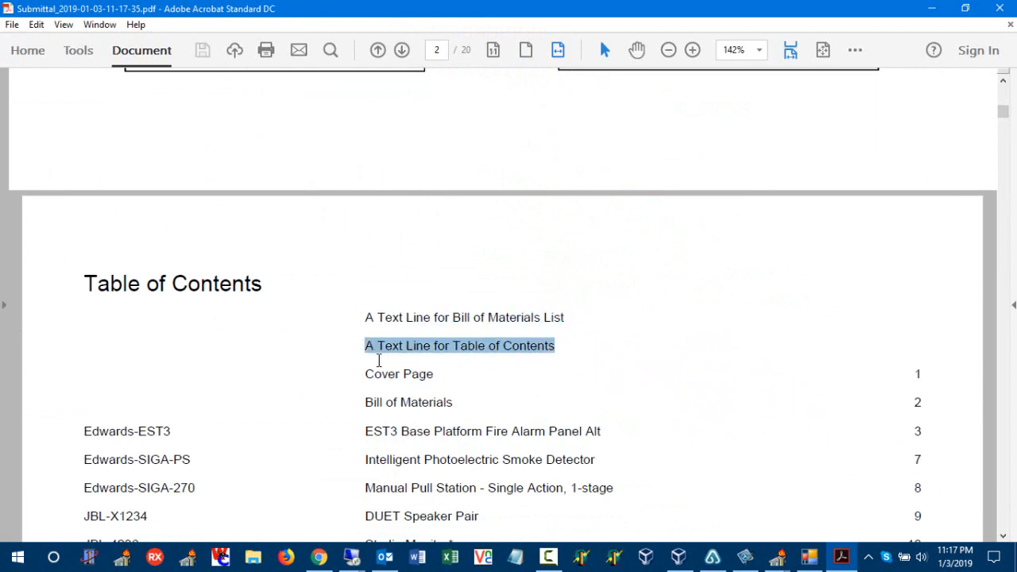
drag(437, 372, 380, 376)
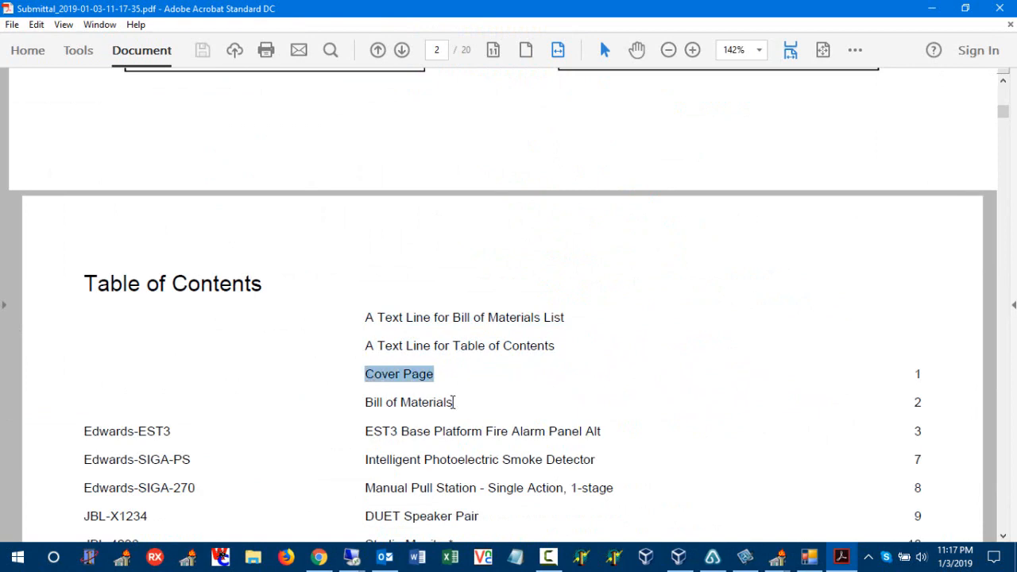
drag(454, 403, 369, 399)
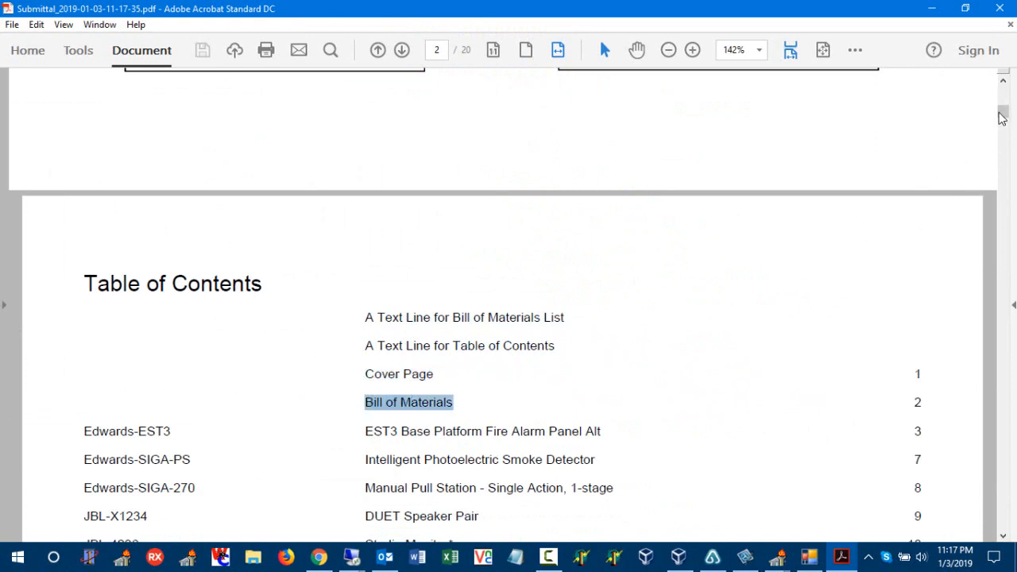
Step: Check the text line heading on the submittal's Bill of Materials page, and close the PDF
drag(1003, 111, 1004, 147)
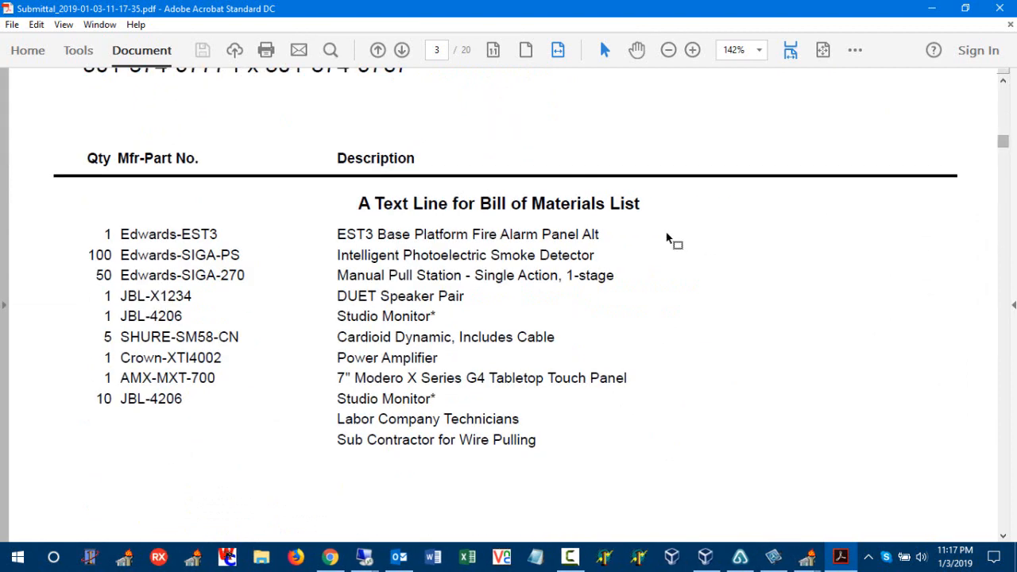
drag(647, 207, 358, 201)
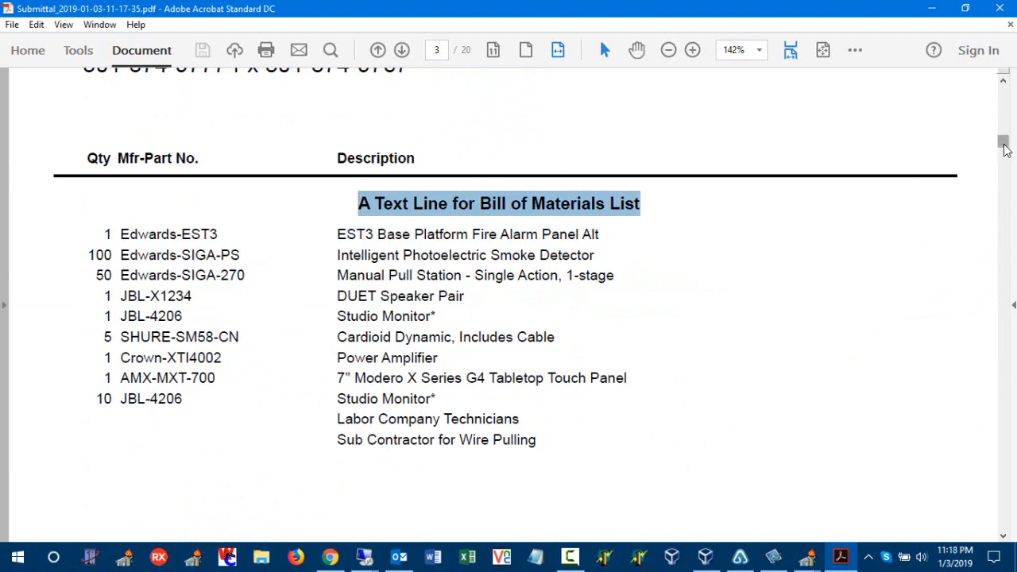
drag(1006, 151, 1004, 89)
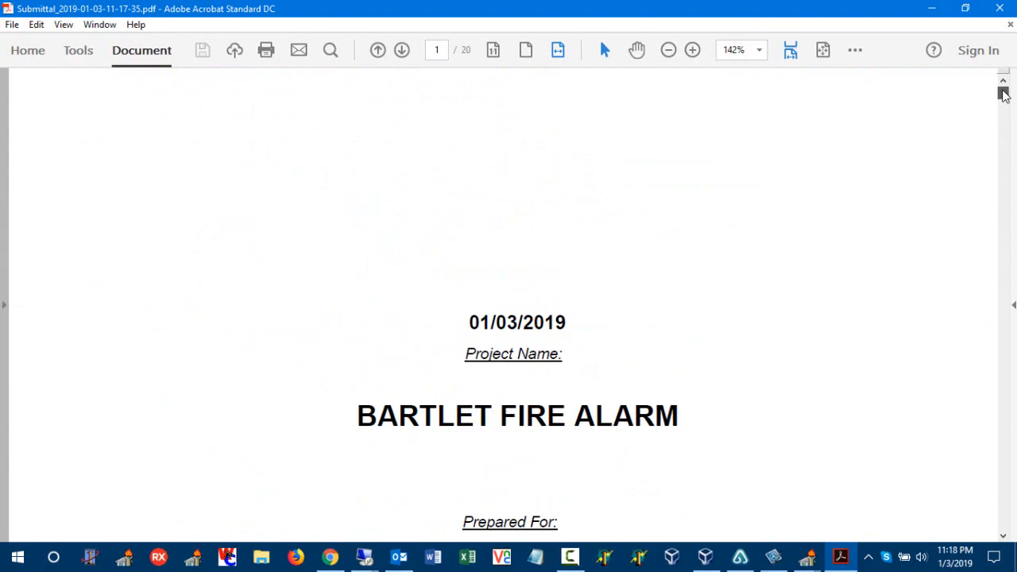
click(1000, 8)
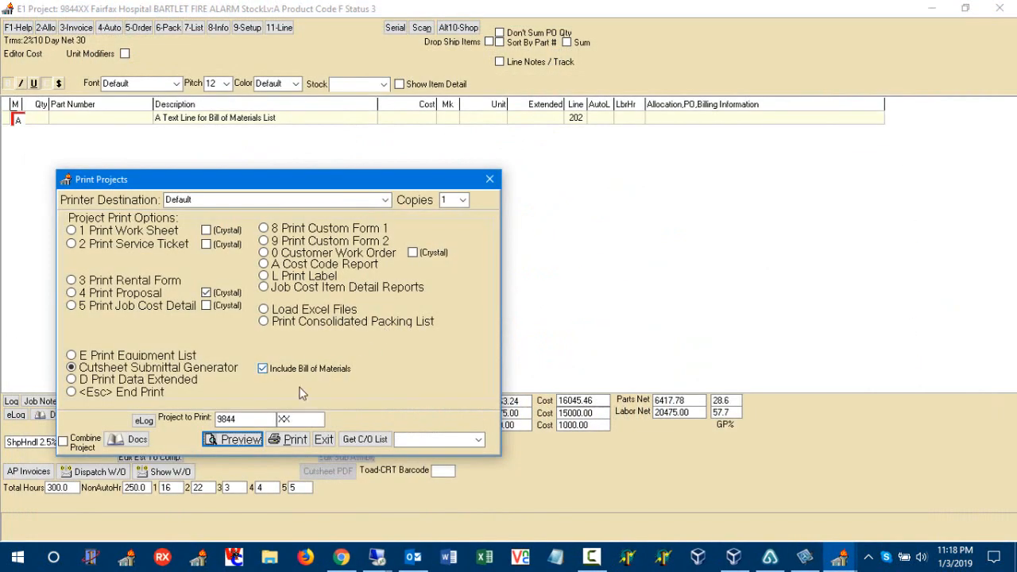
Step: Generate the Print Proposal preview with the proposal combined with cutsheets
click(157, 295)
click(232, 440)
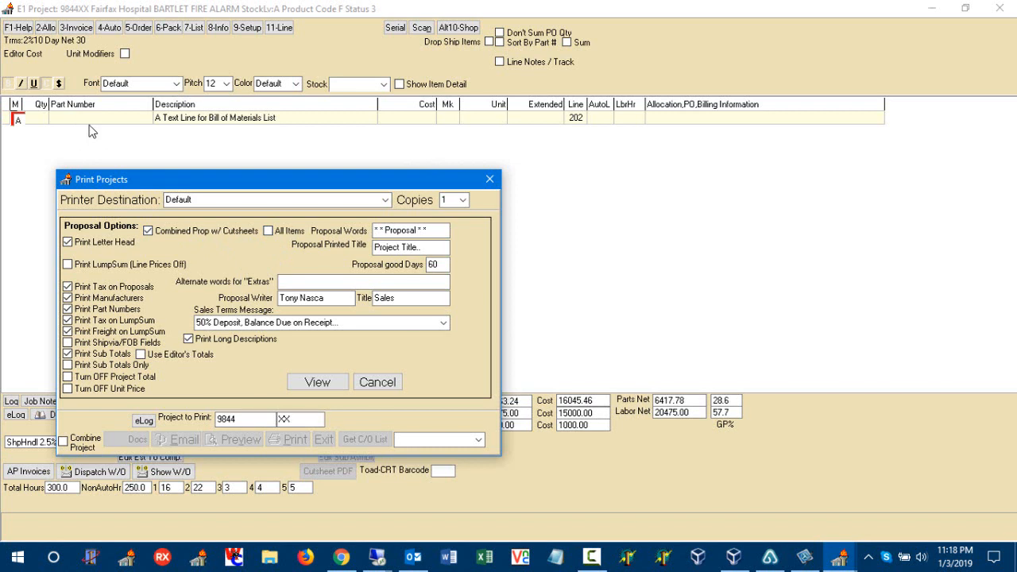
click(317, 383)
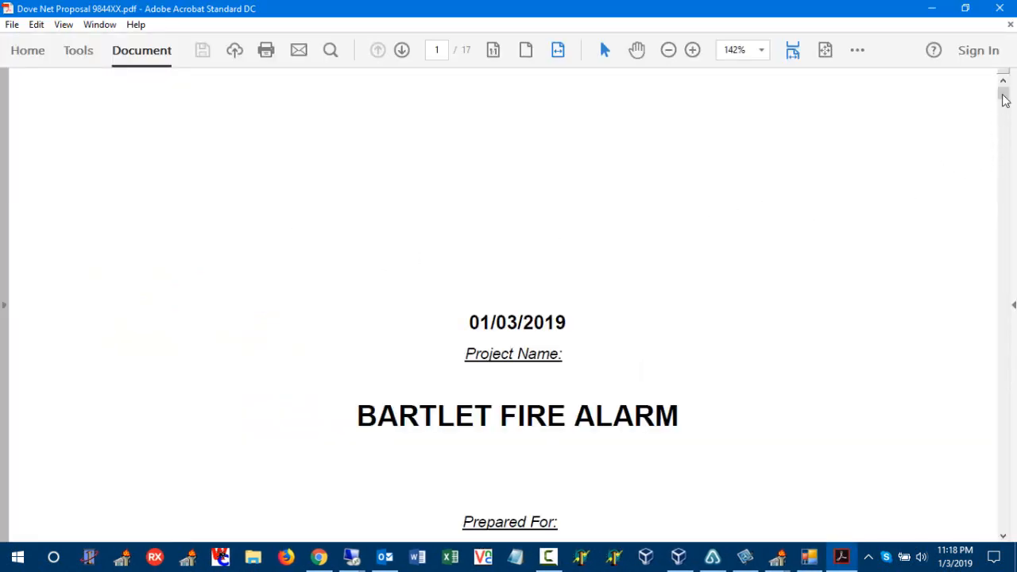
Step: Check the combined proposal's Table of Contents for the Bill of Materials text line, Cover Page and Proposal Combined with Cutsheets entries
drag(1003, 96, 1009, 119)
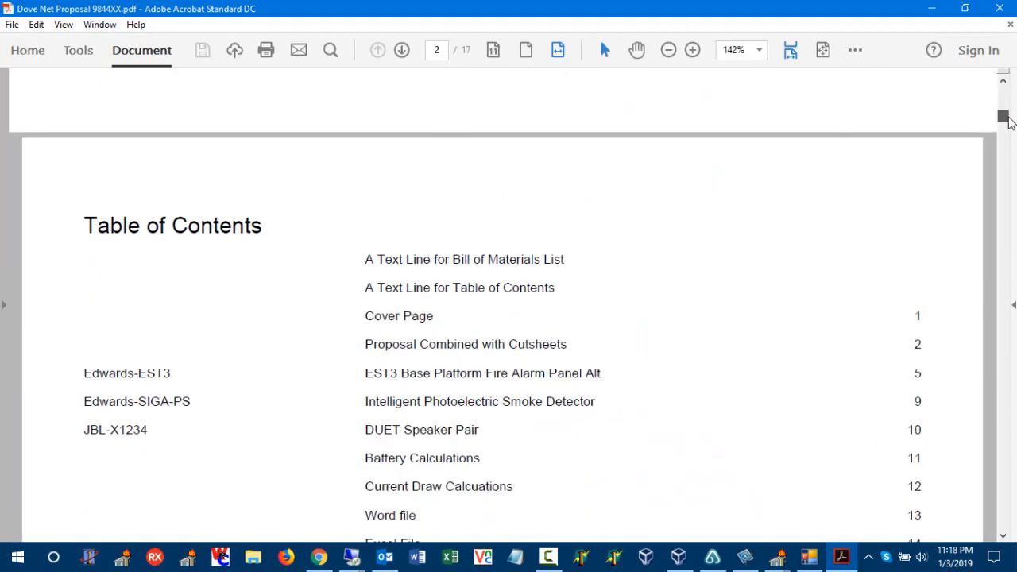
drag(566, 259, 365, 259)
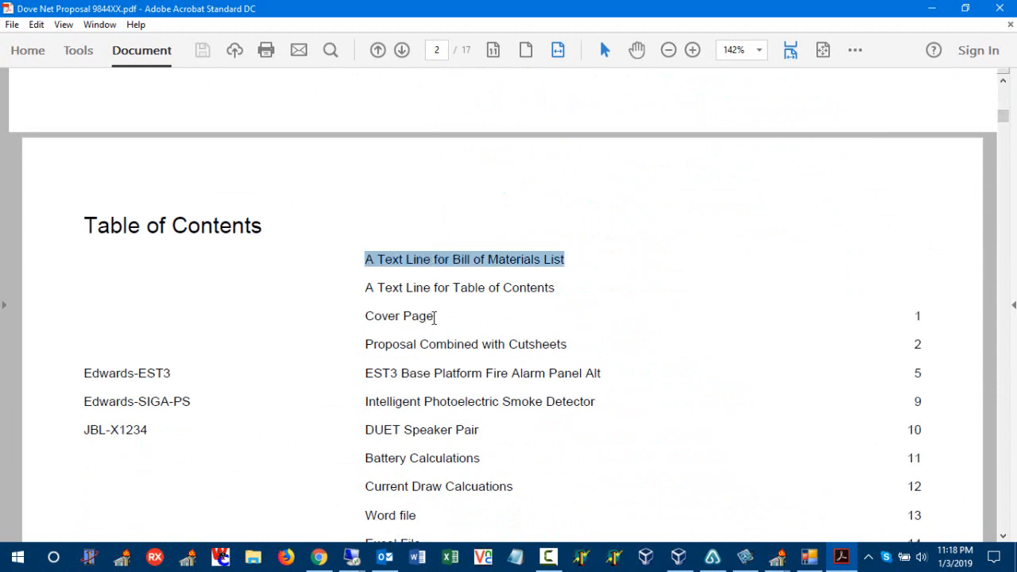
drag(434, 317, 365, 317)
drag(497, 347, 406, 340)
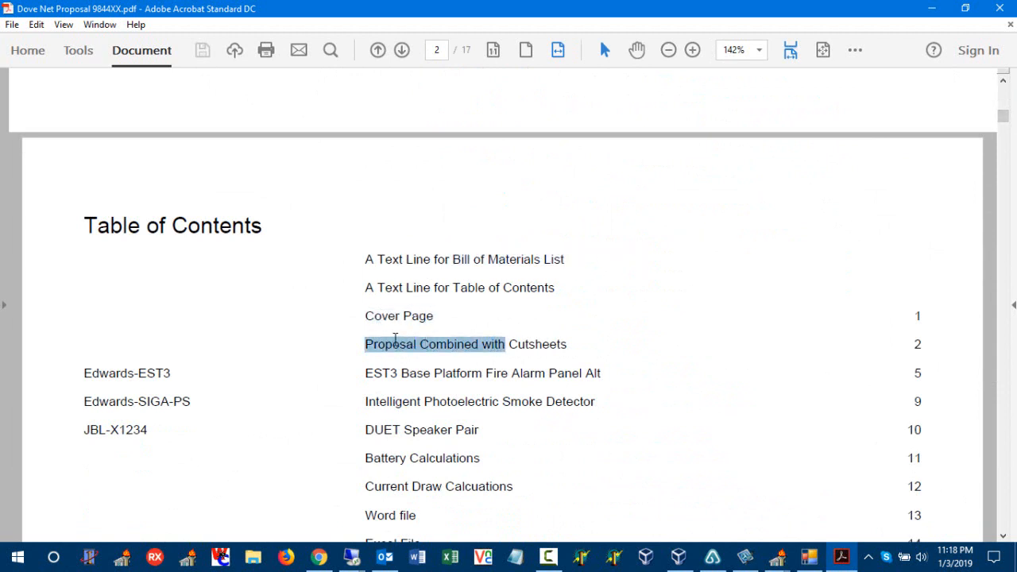
Step: Check the Bill of Materials text line heading in the proposal's item listing, and look through the pages that follow
drag(1004, 125, 1013, 161)
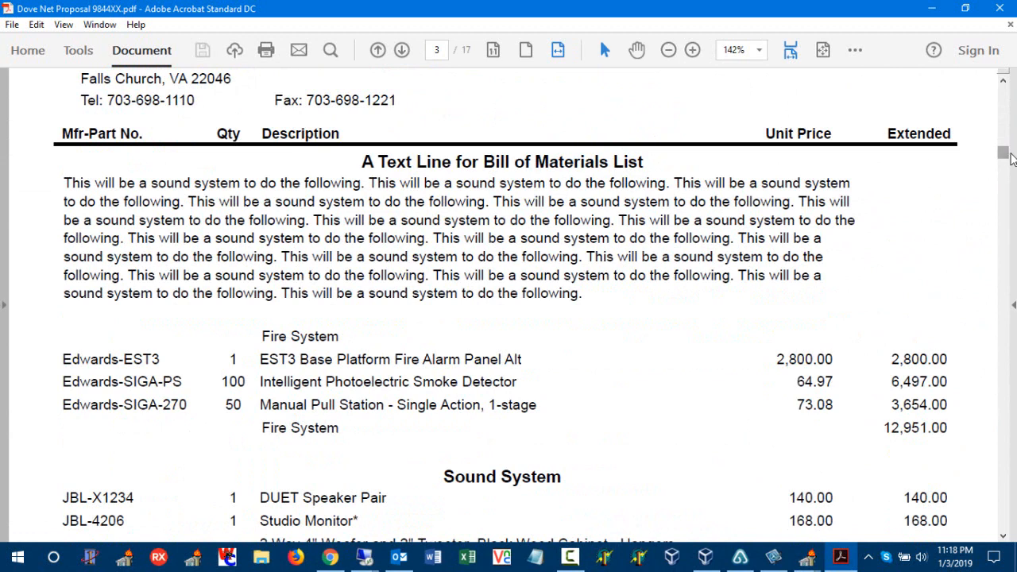
drag(645, 162, 368, 170)
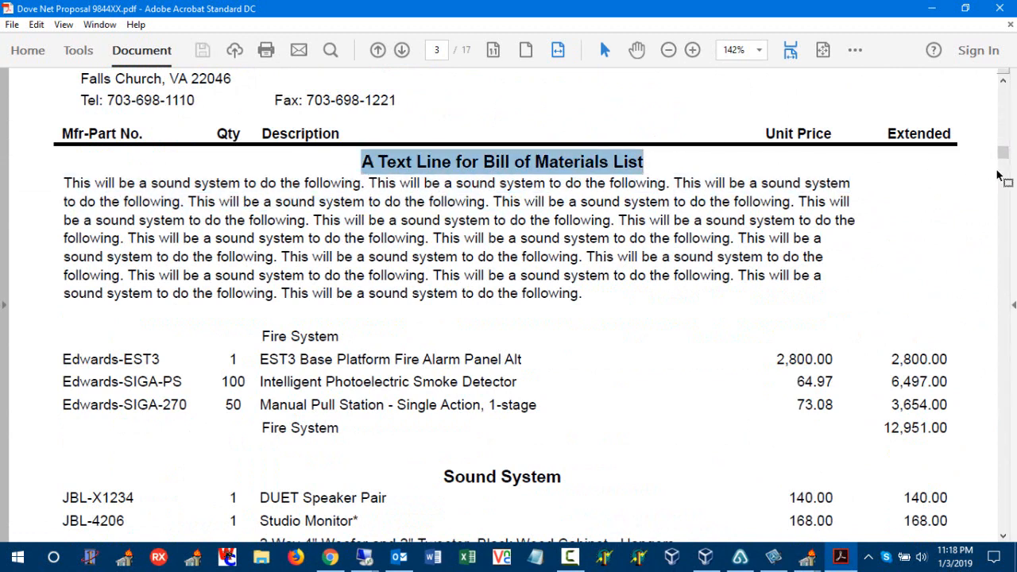
drag(1006, 156, 1008, 231)
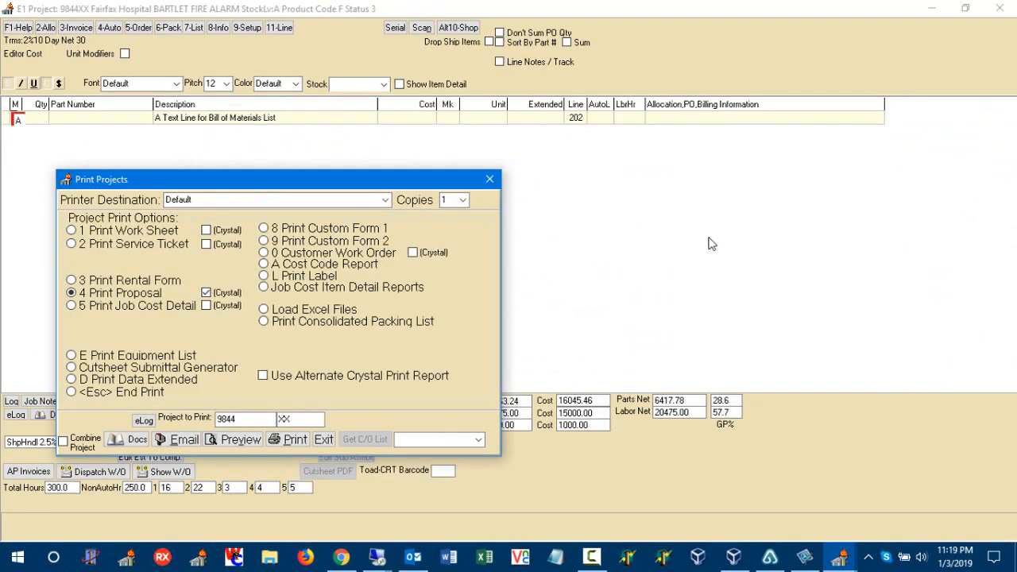